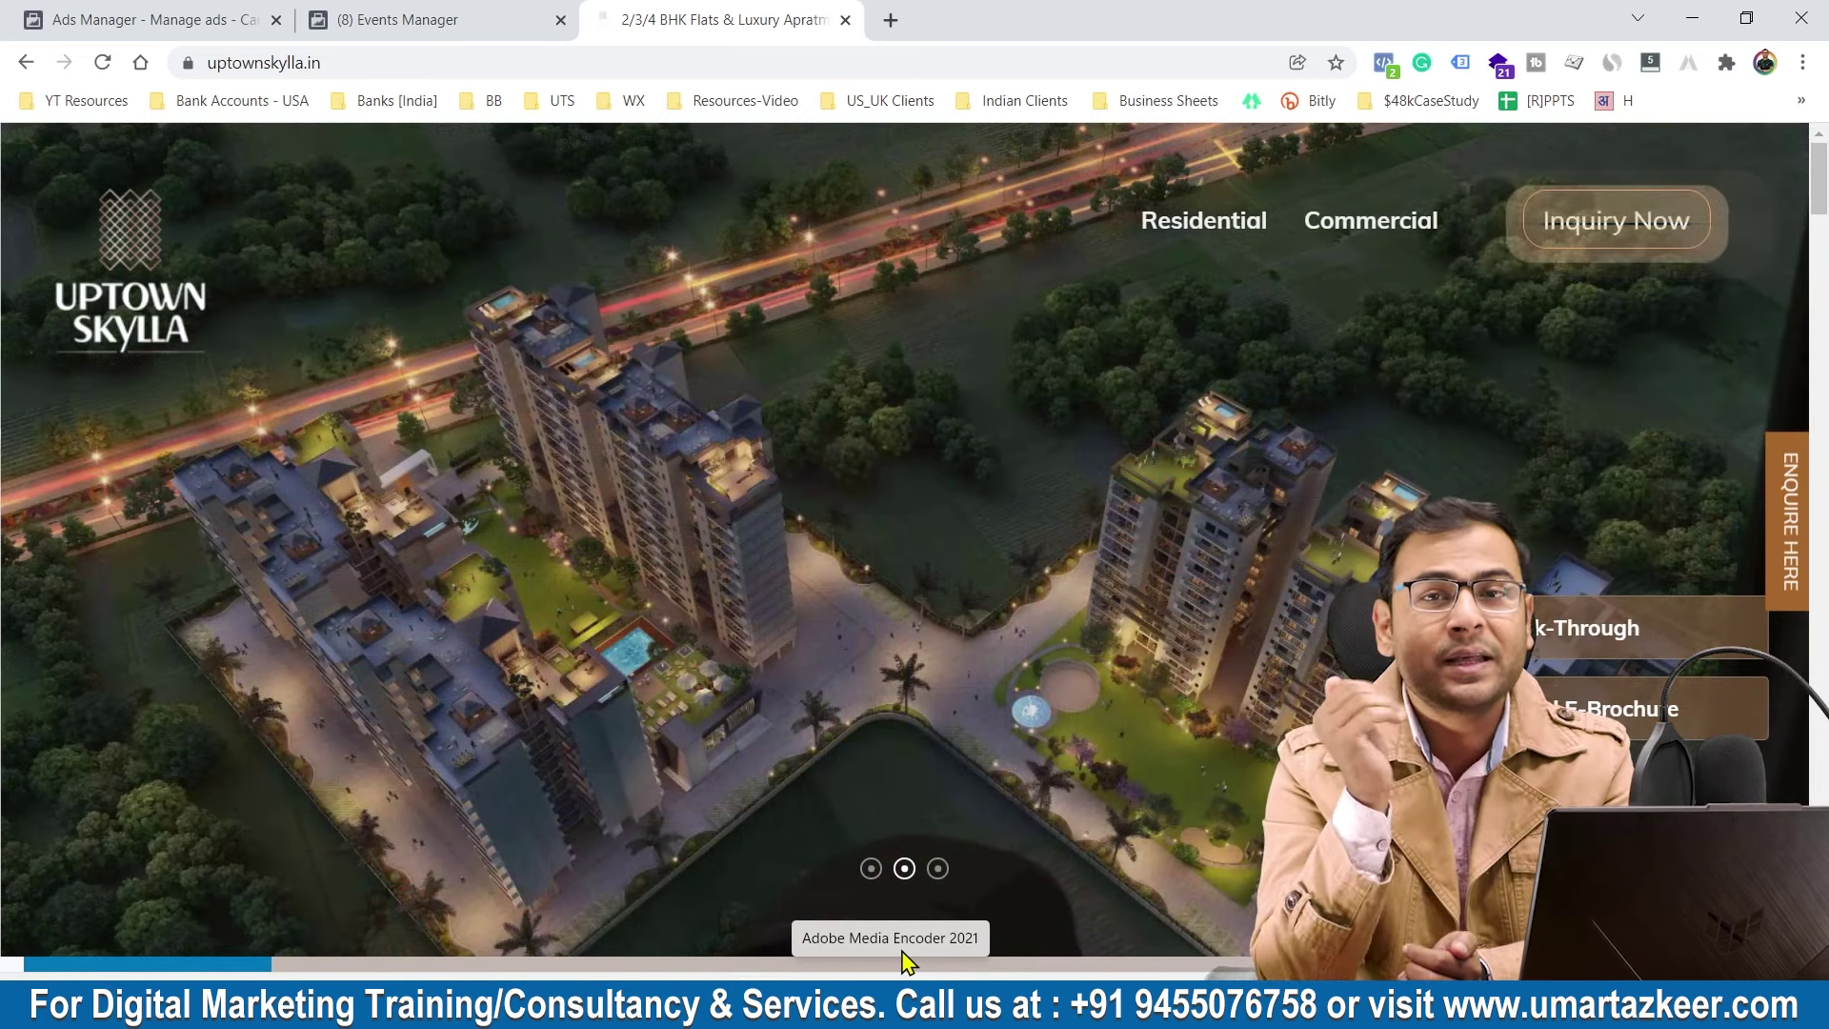
# Step: Switch from the property website to Ads Manager and open Events Manager to show the Uptown Pixel's event list
pyautogui.scroll(-3, 1613, 486)
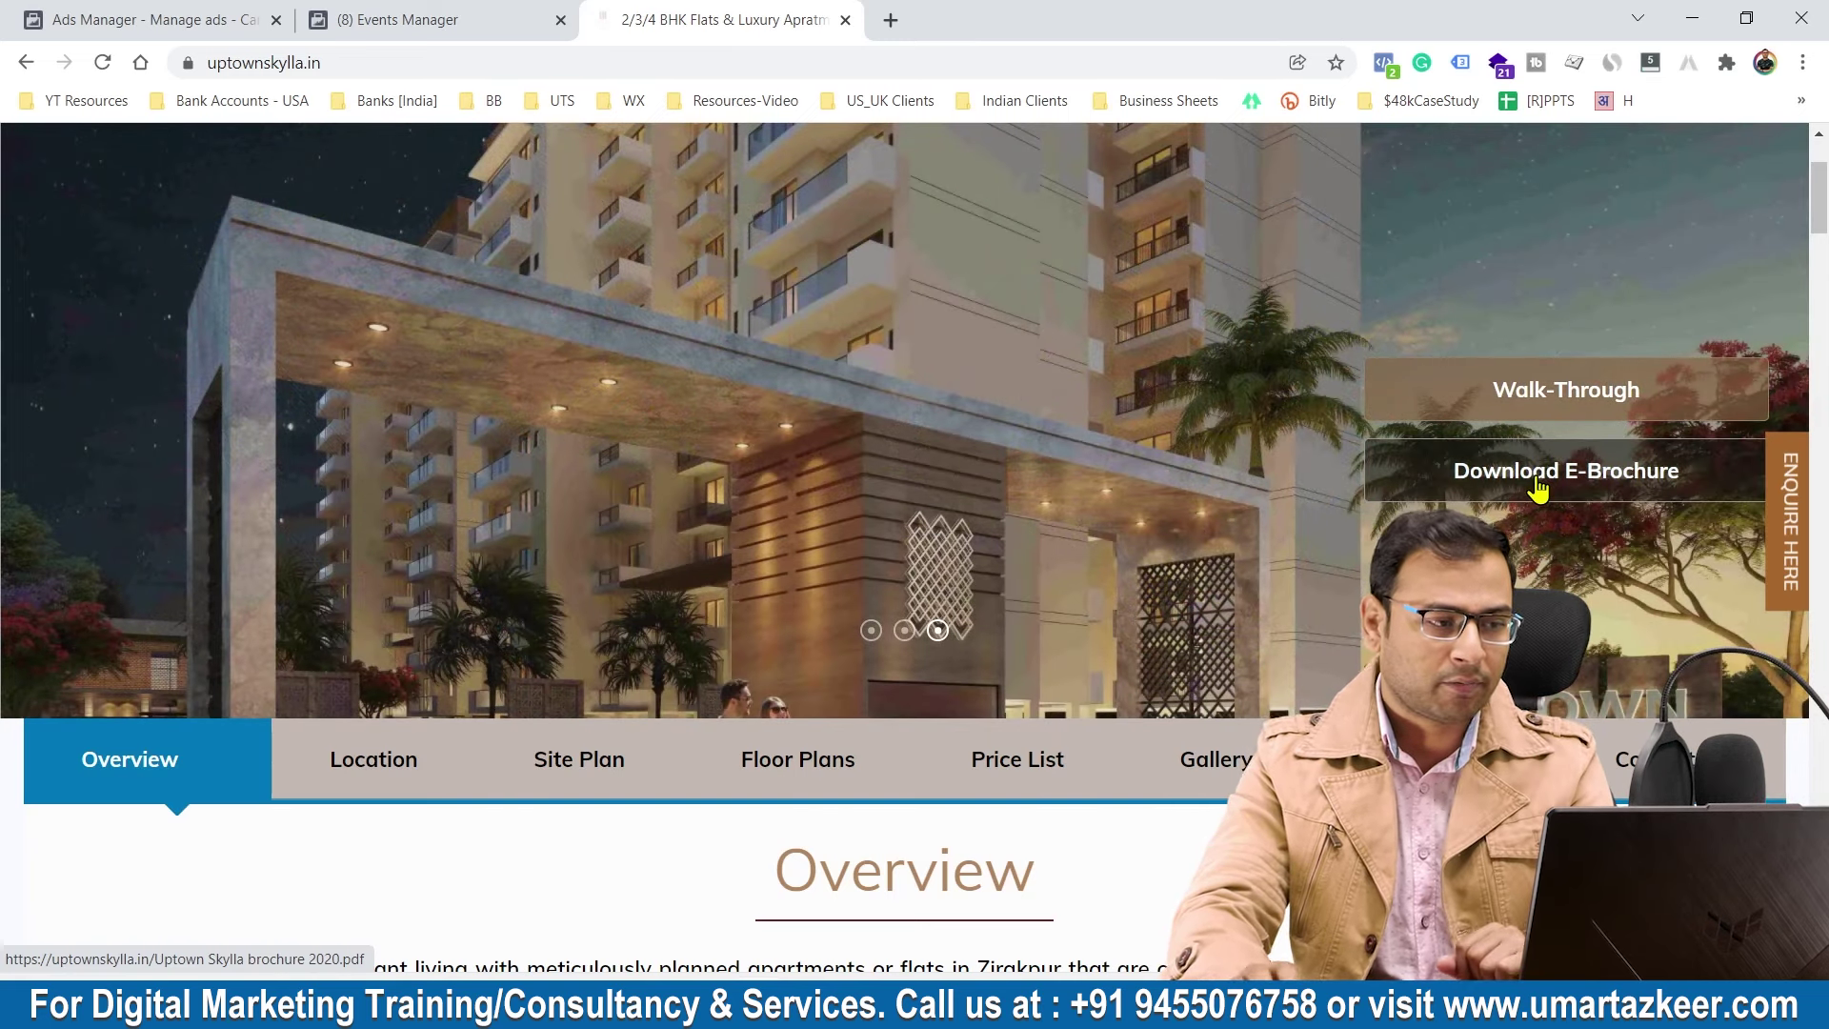
pyautogui.click(168, 14)
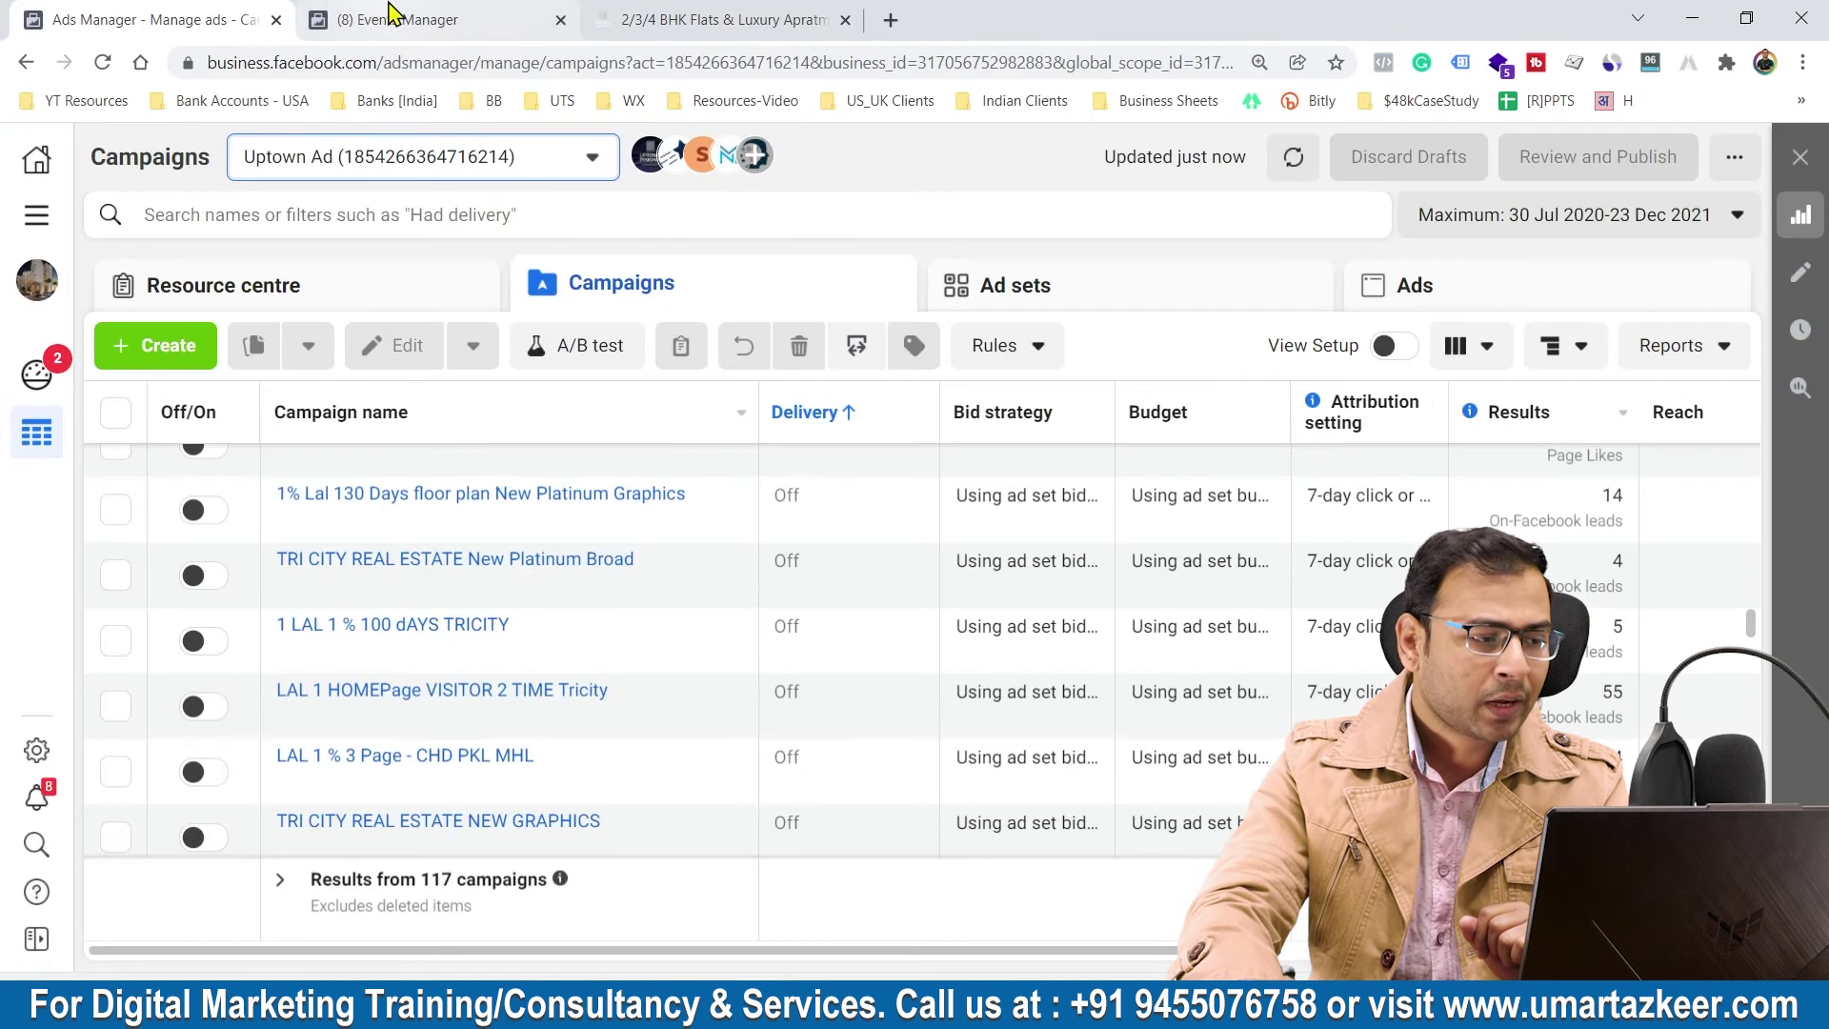
pyautogui.middleClick(393, 11)
pyautogui.click(36, 215)
pyautogui.click(319, 314)
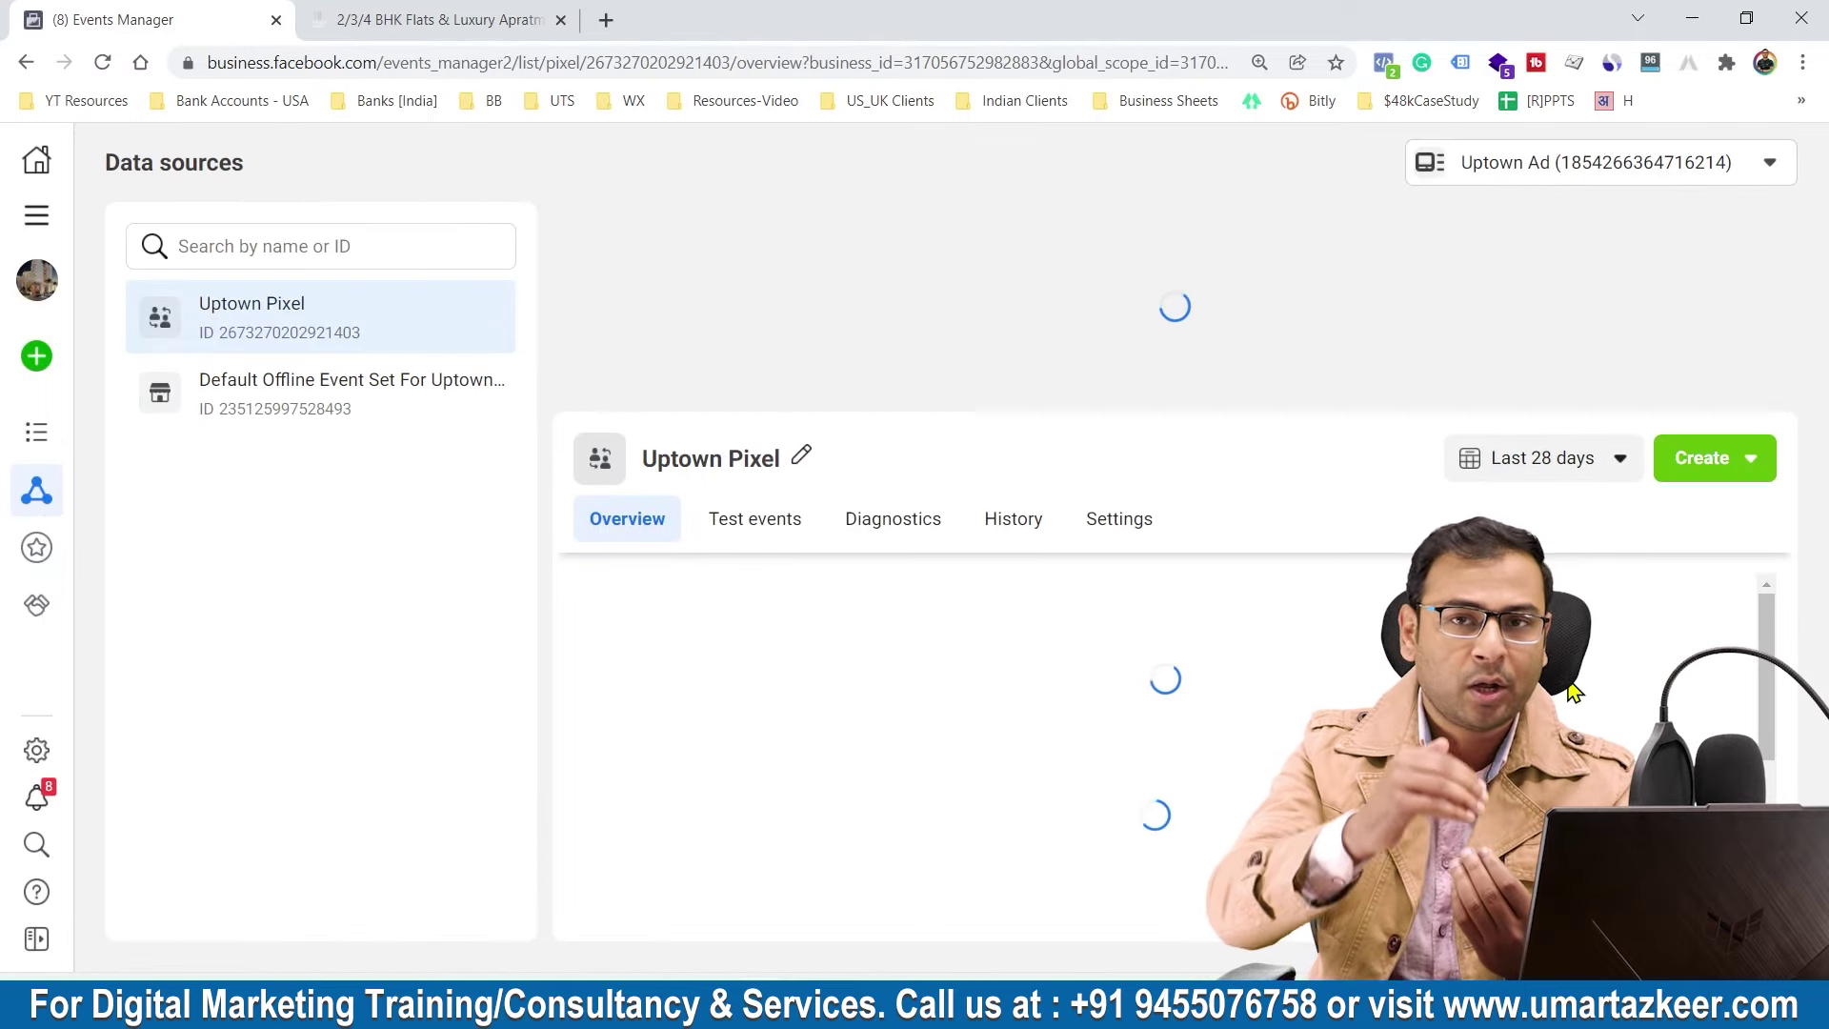
pyautogui.scroll(-5, 1141, 569)
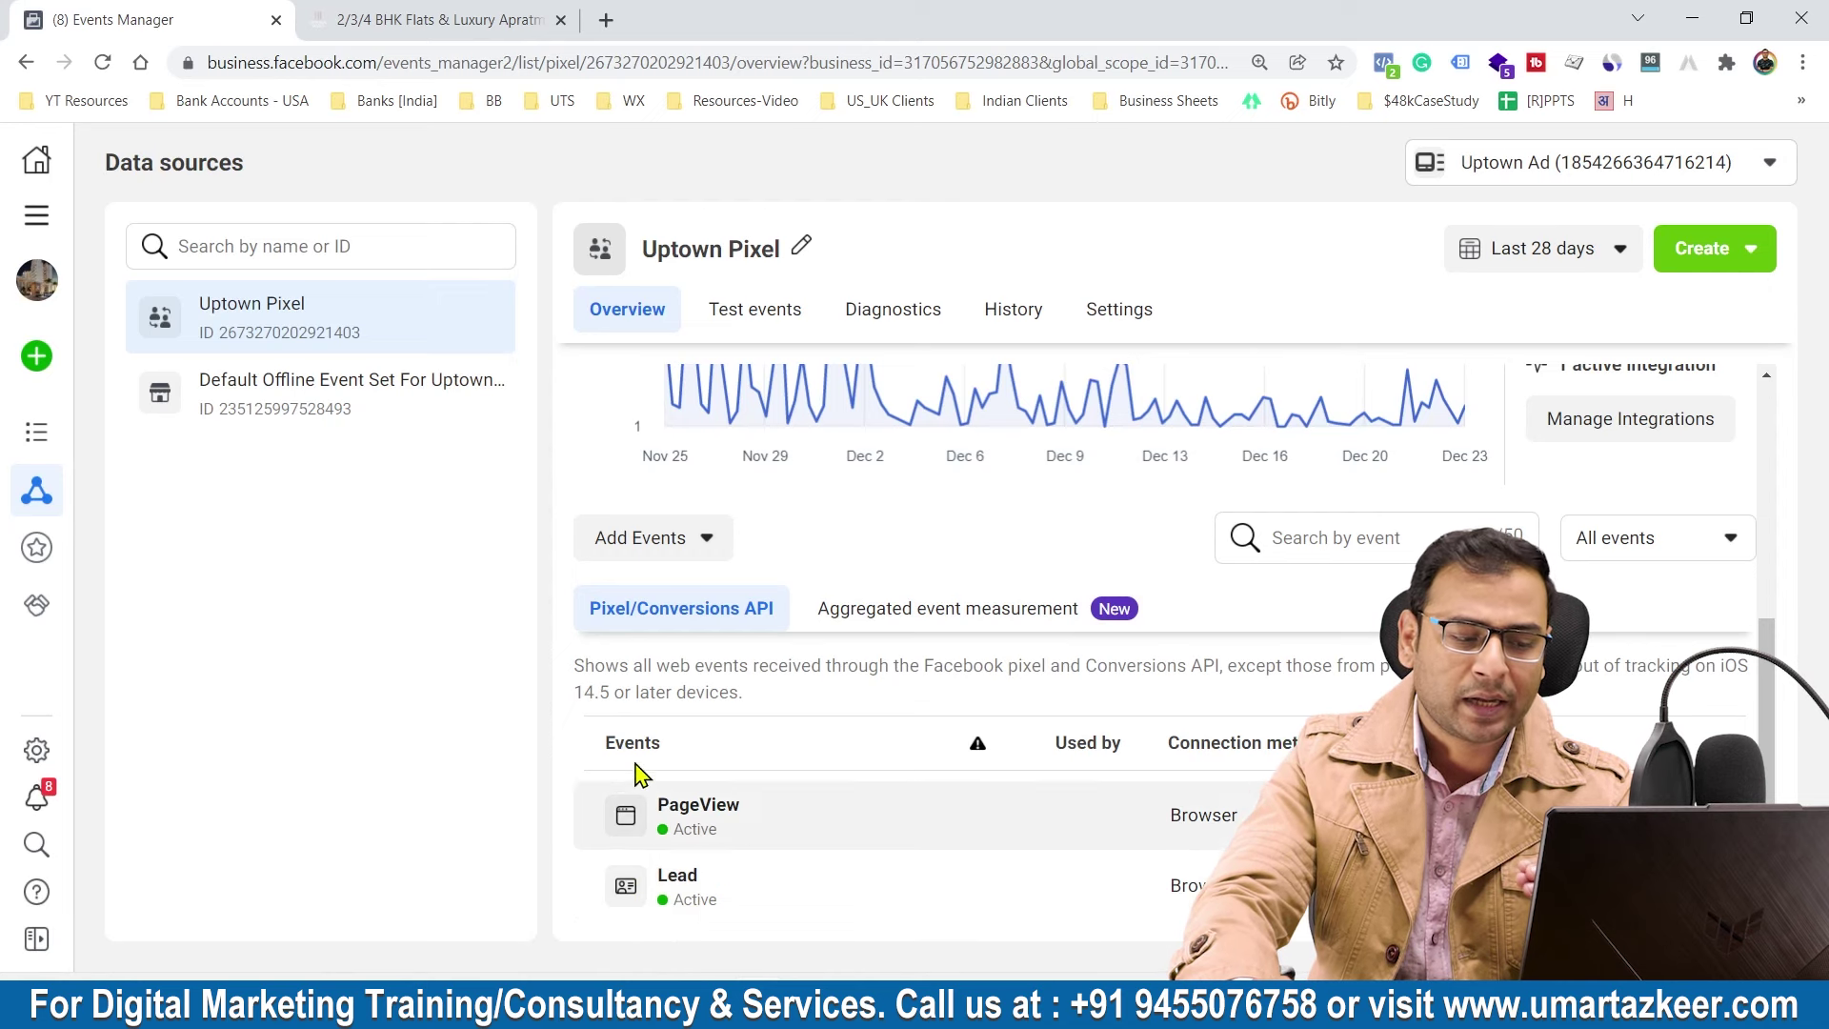
# Step: Start adding events from the Uptown Pixel and continue to the event setup tool
pyautogui.click(438, 20)
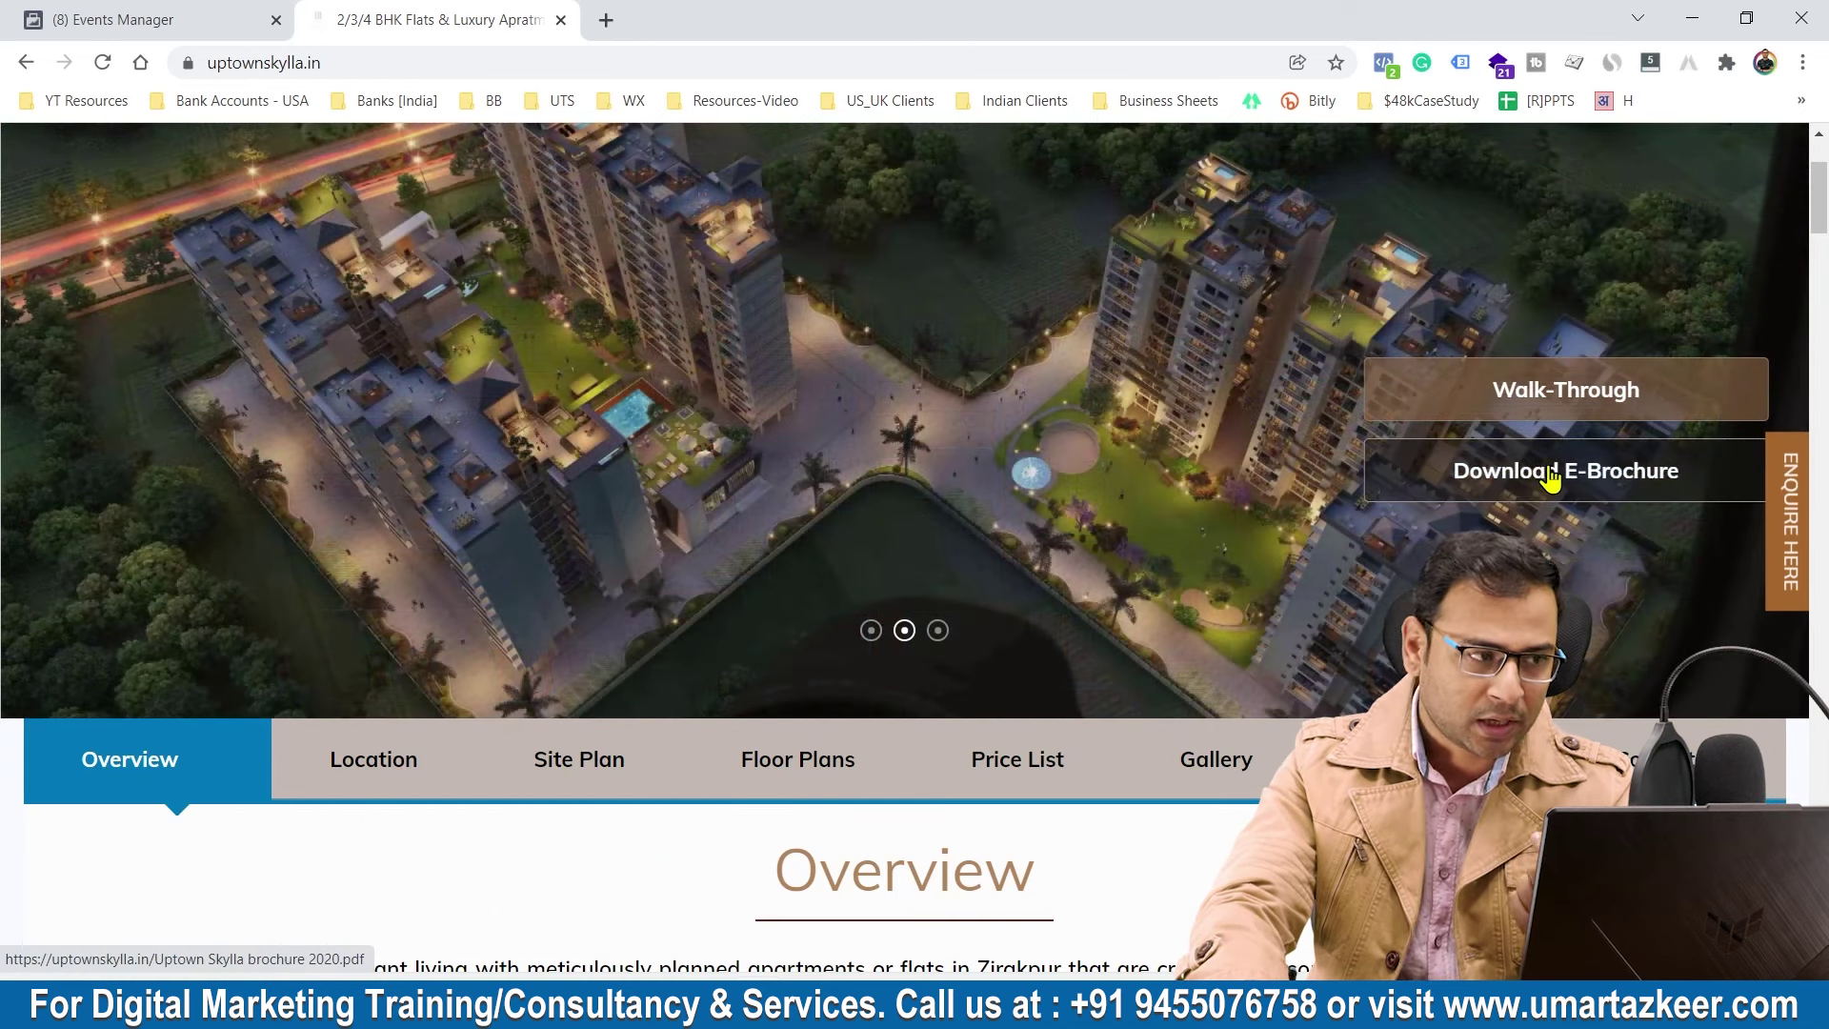
pyautogui.click(39, 13)
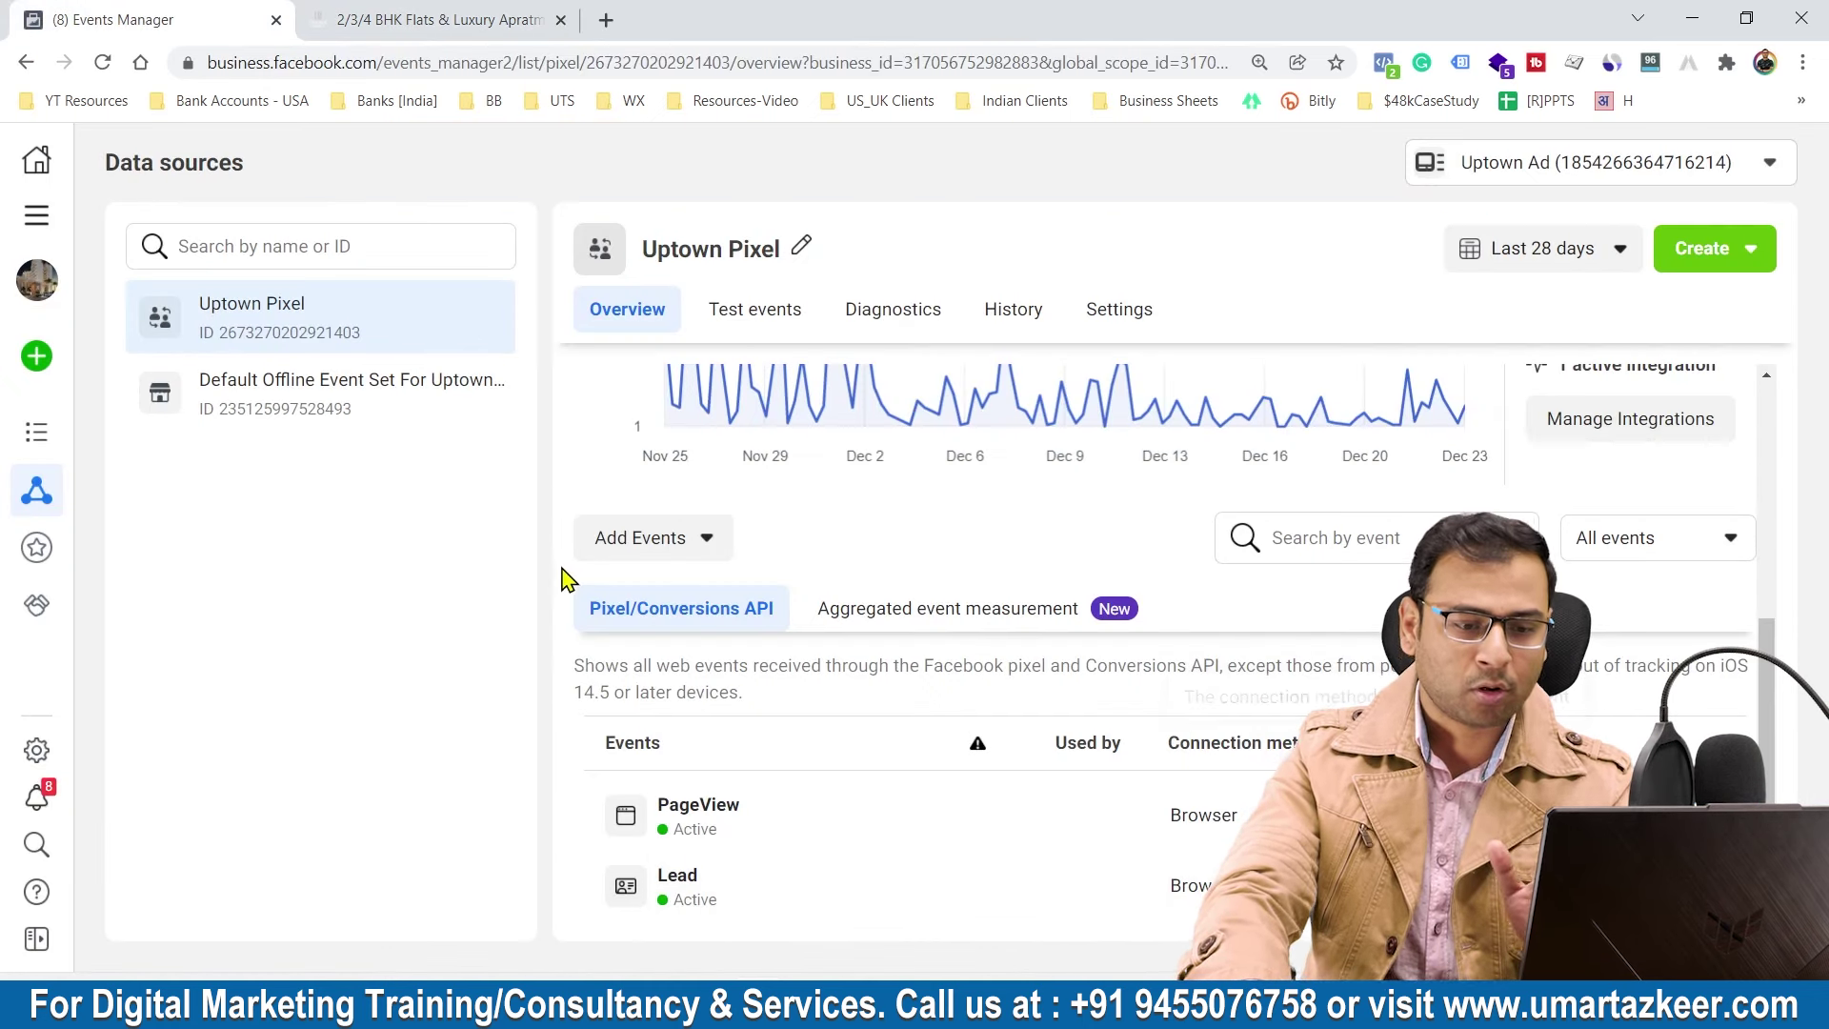
pyautogui.click(641, 541)
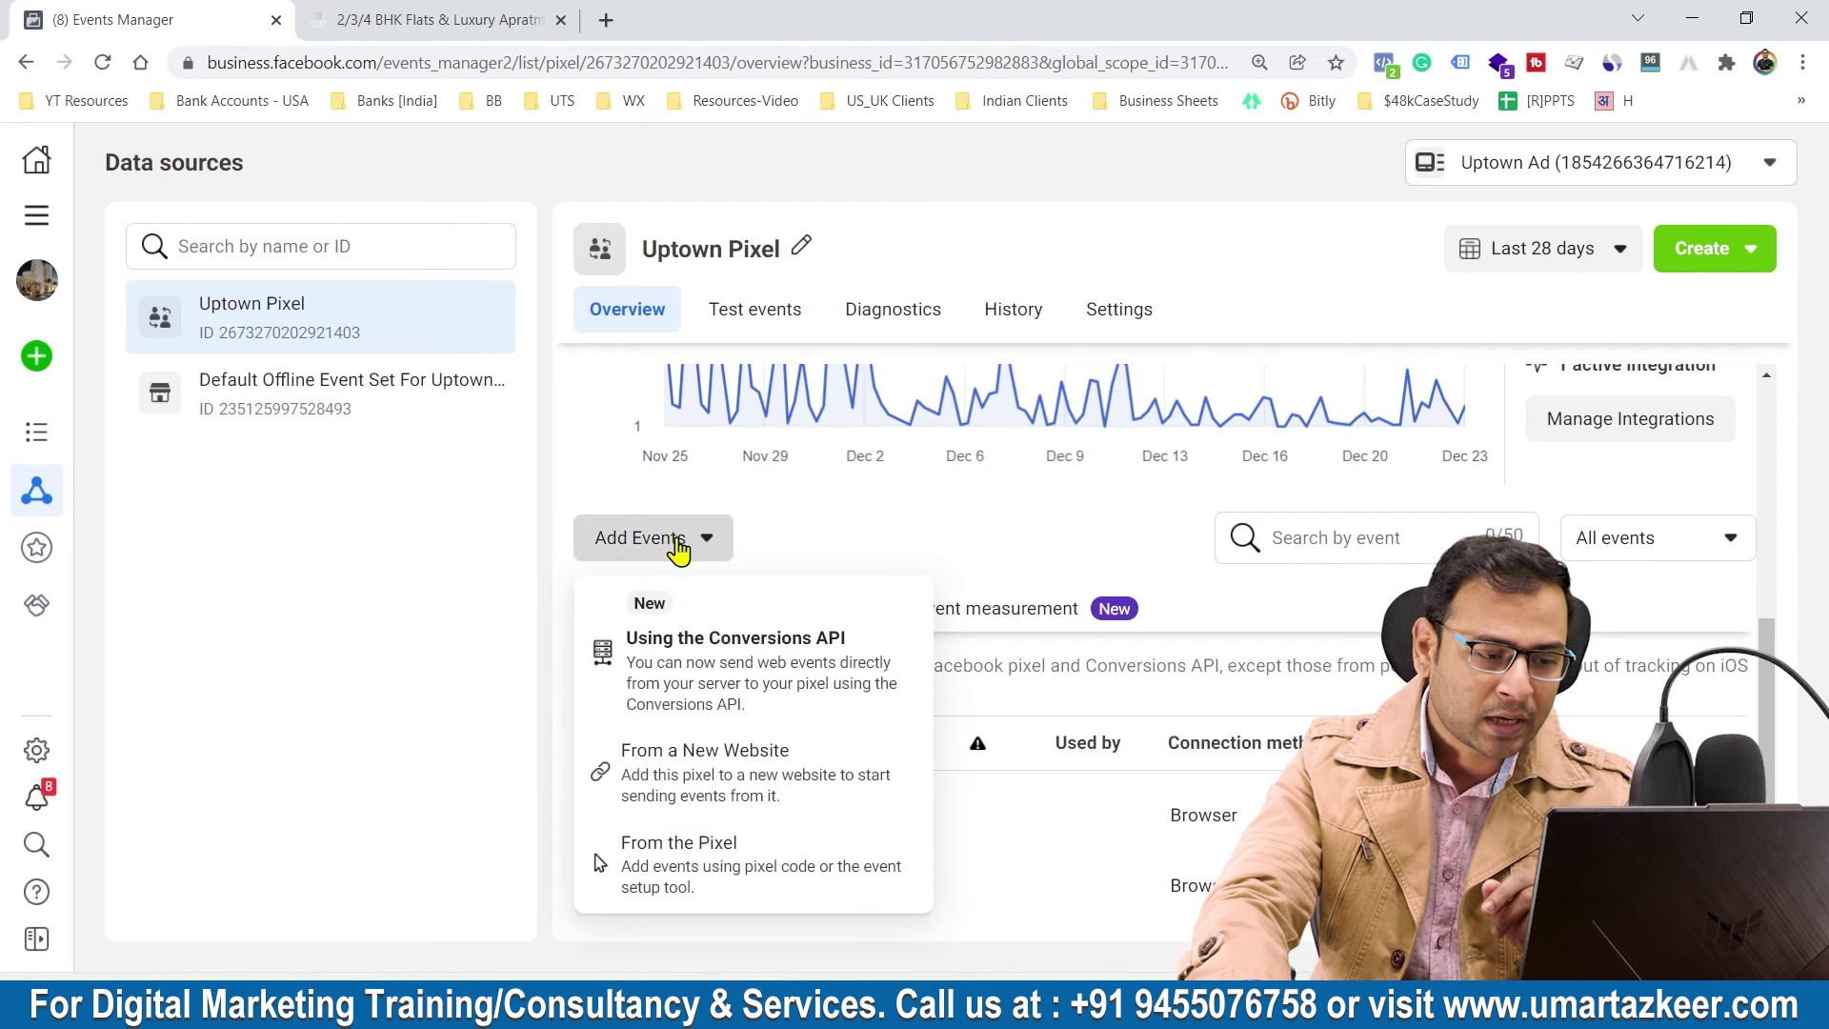
pyautogui.click(702, 858)
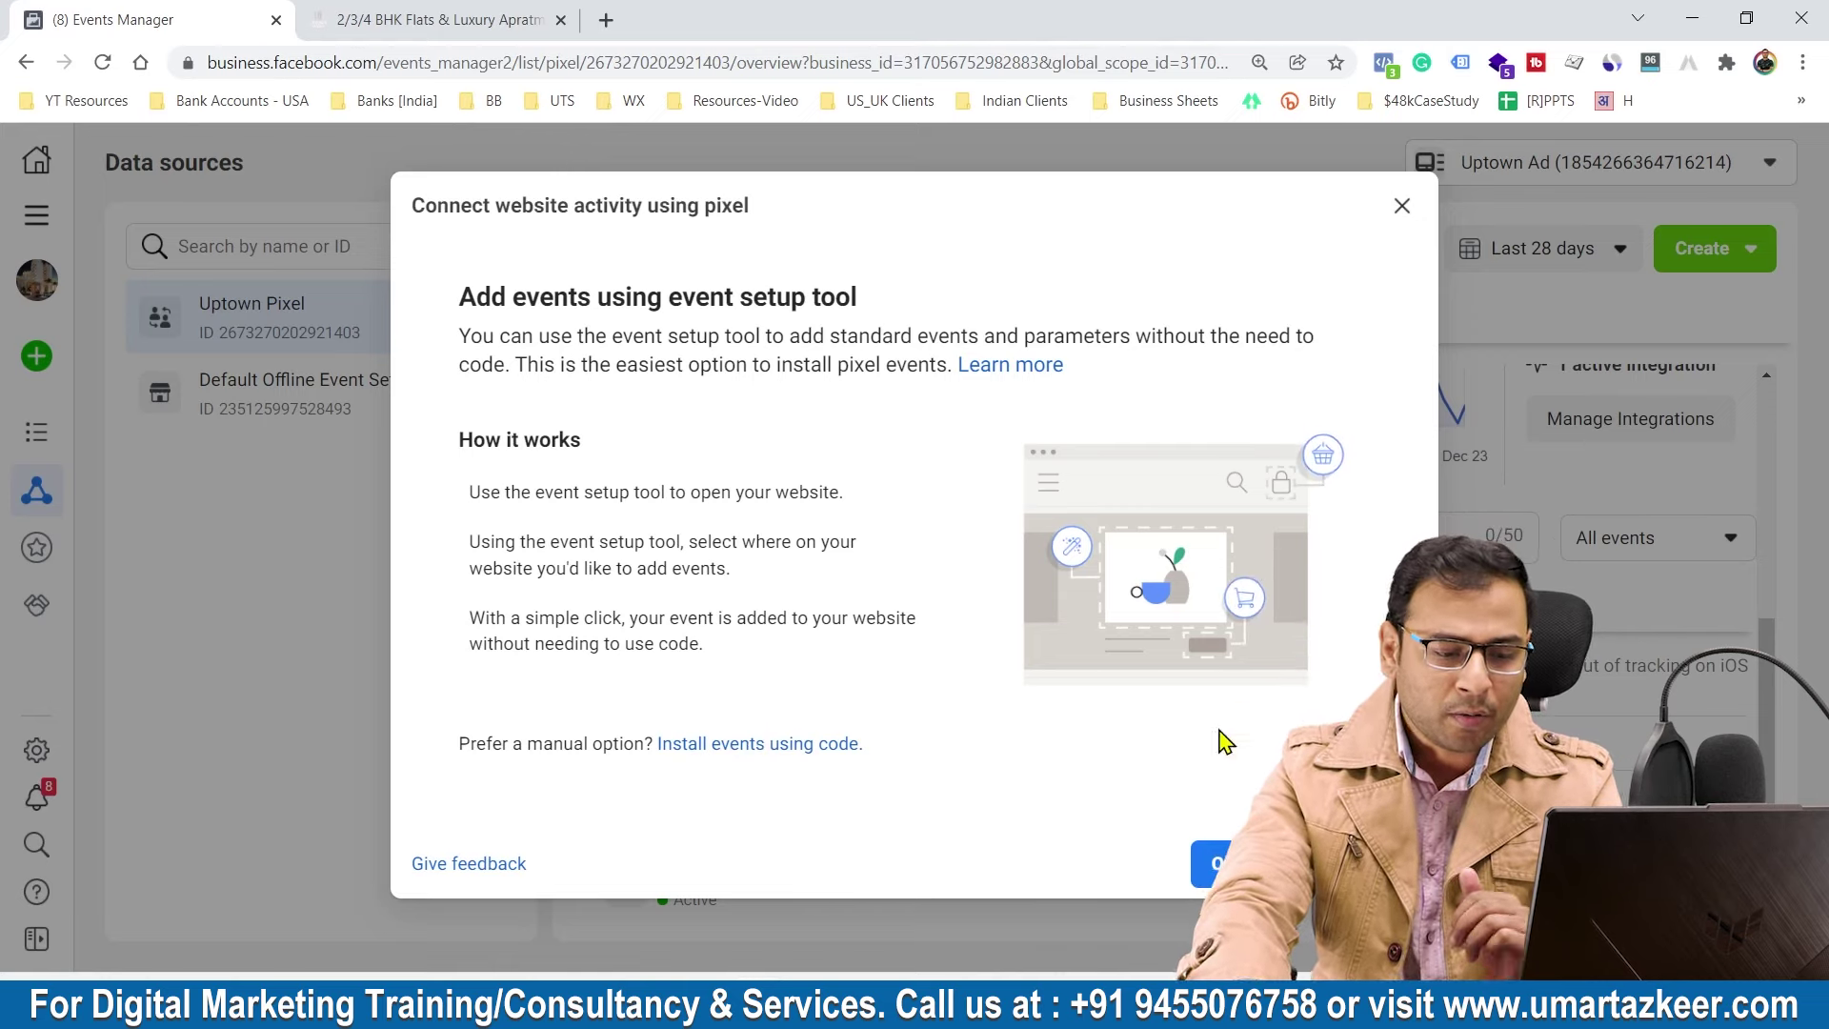
pyautogui.click(1285, 875)
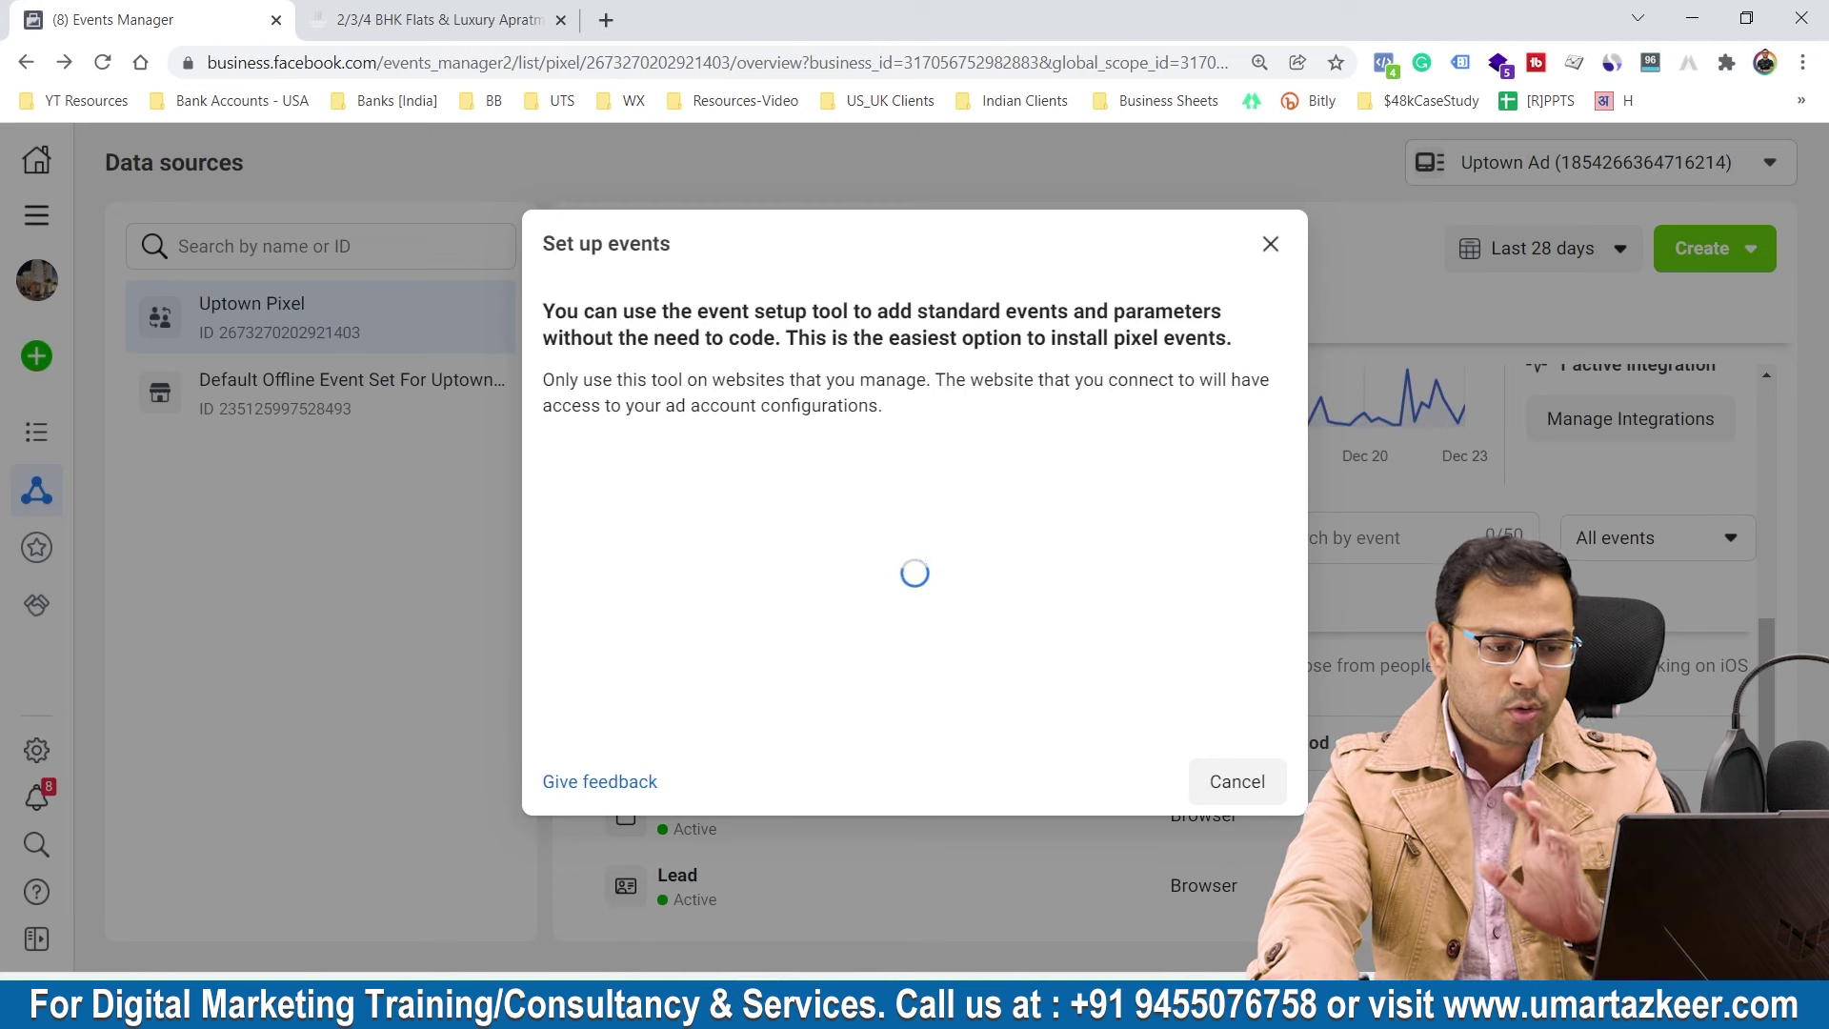
# Step: Copy the address uptownskylla.in from its open page, enter it as the website URL for event setup, and open the website
pyautogui.click(438, 20)
pyautogui.click(431, 62)
pyautogui.hotkey('ctrl', 'c')
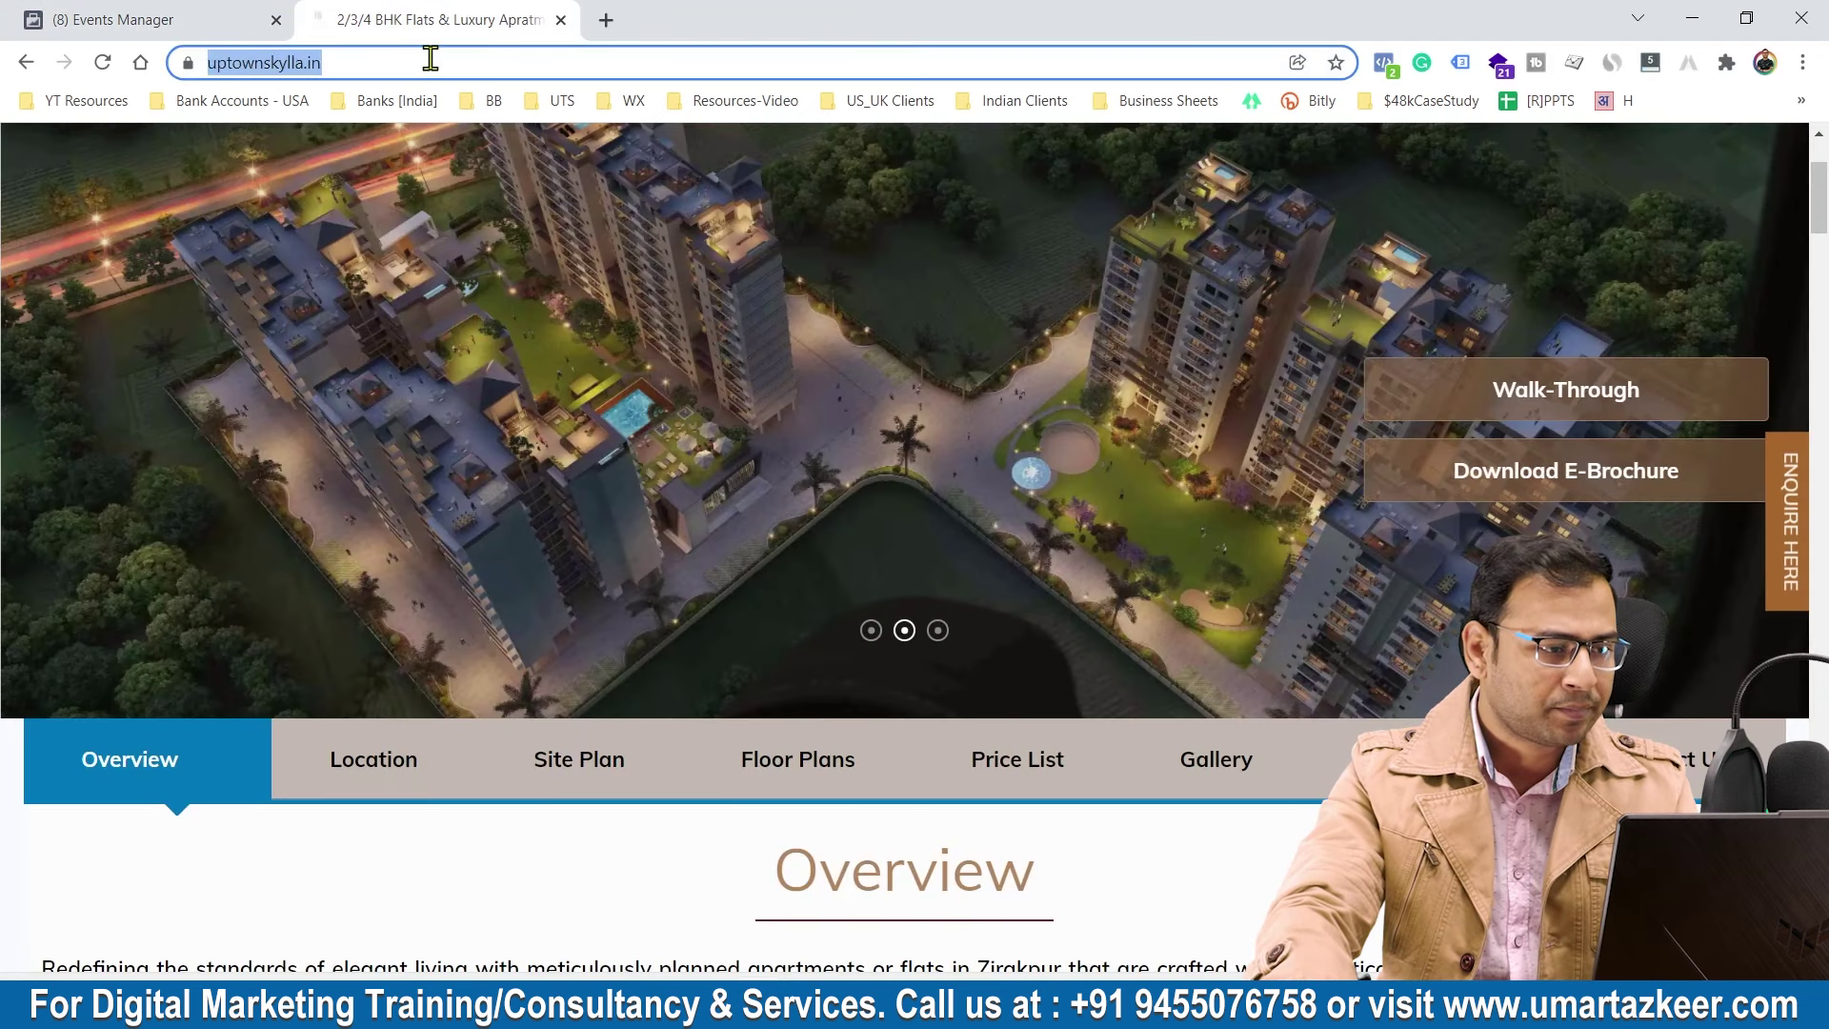
pyautogui.click(191, 20)
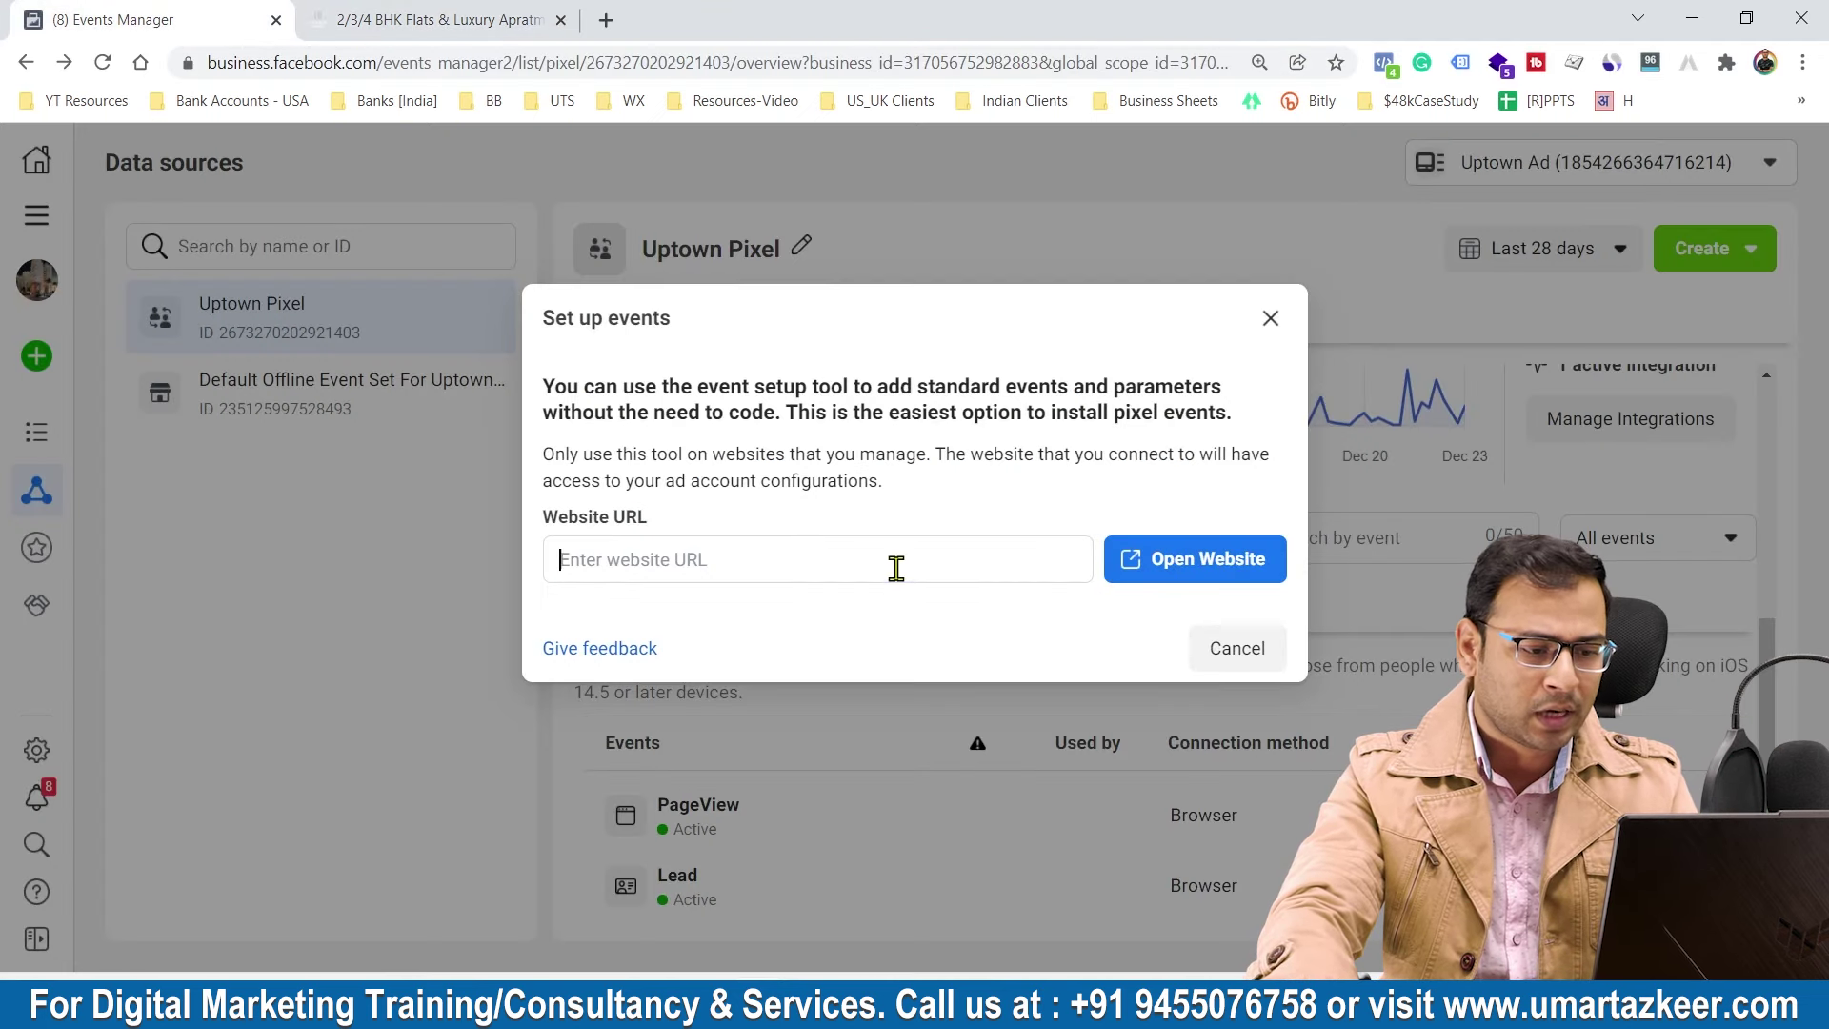
pyautogui.hotkey('ctrl', 'v')
pyautogui.click(1211, 569)
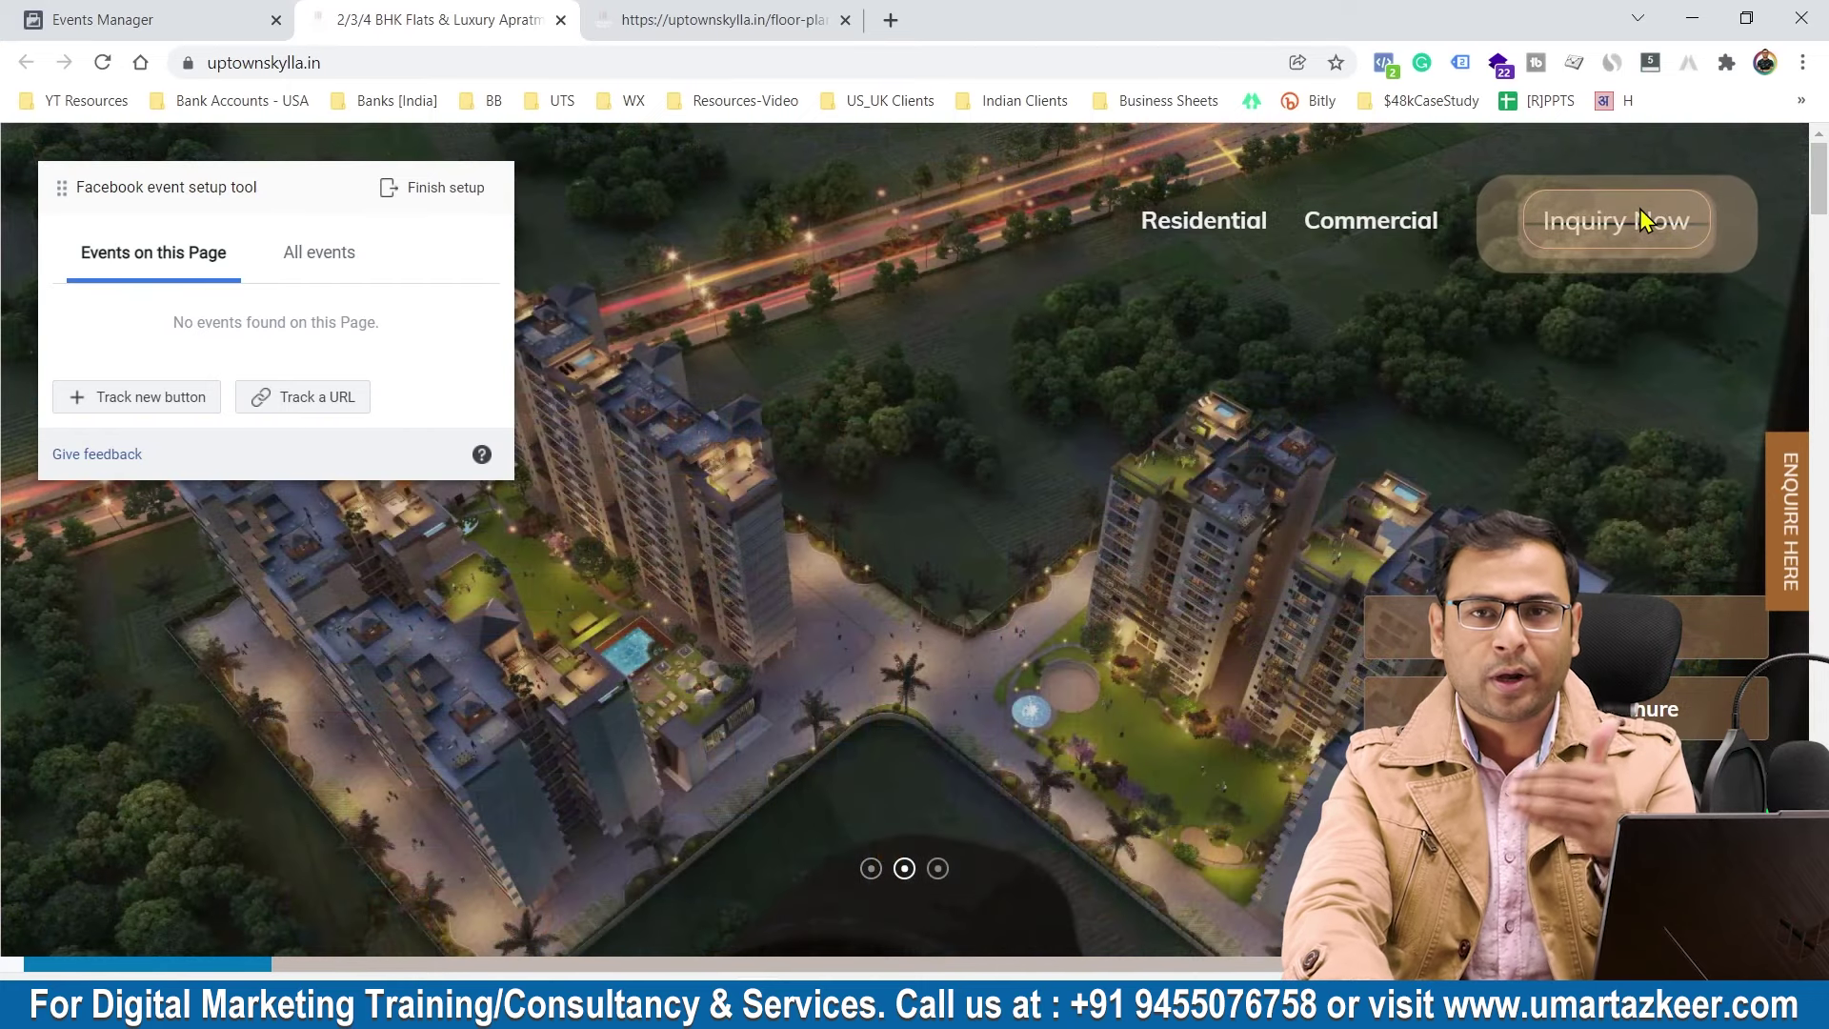
# Step: Track the website's Inquiry Now button as a new Complete registration event and confirm it
pyautogui.click(148, 398)
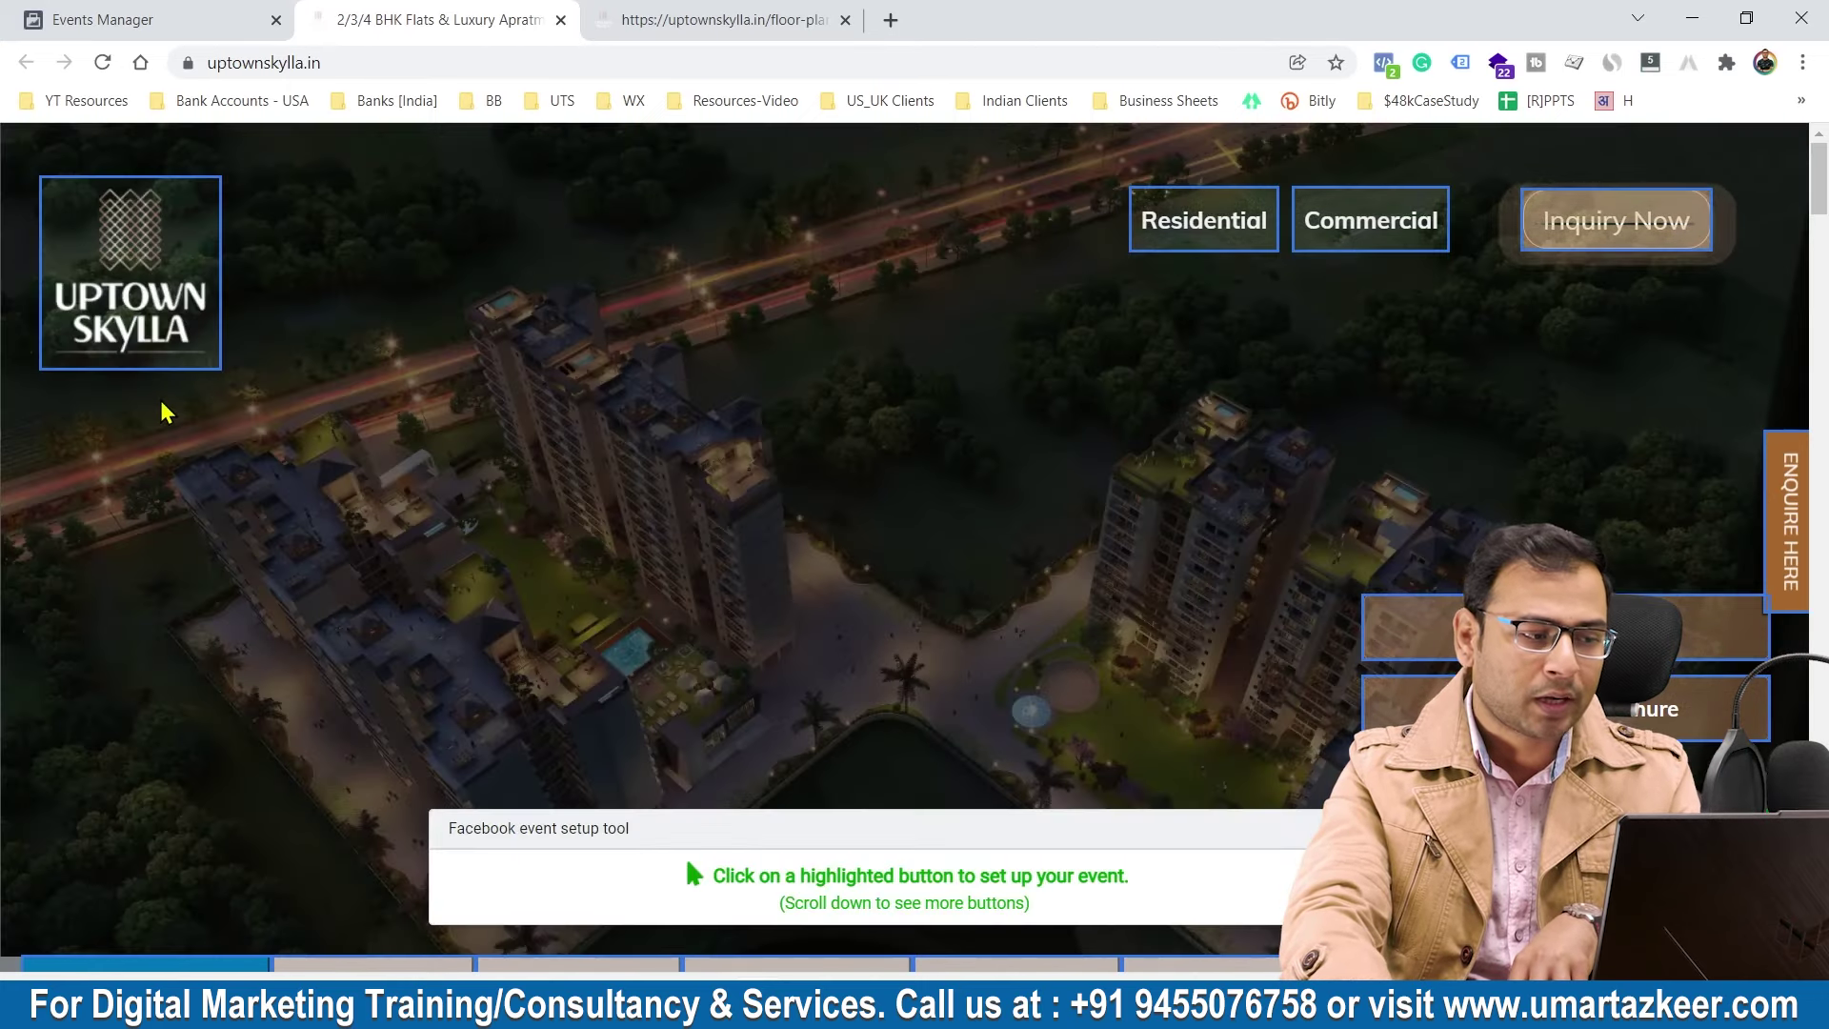
pyautogui.scroll(-15, 1129, 321)
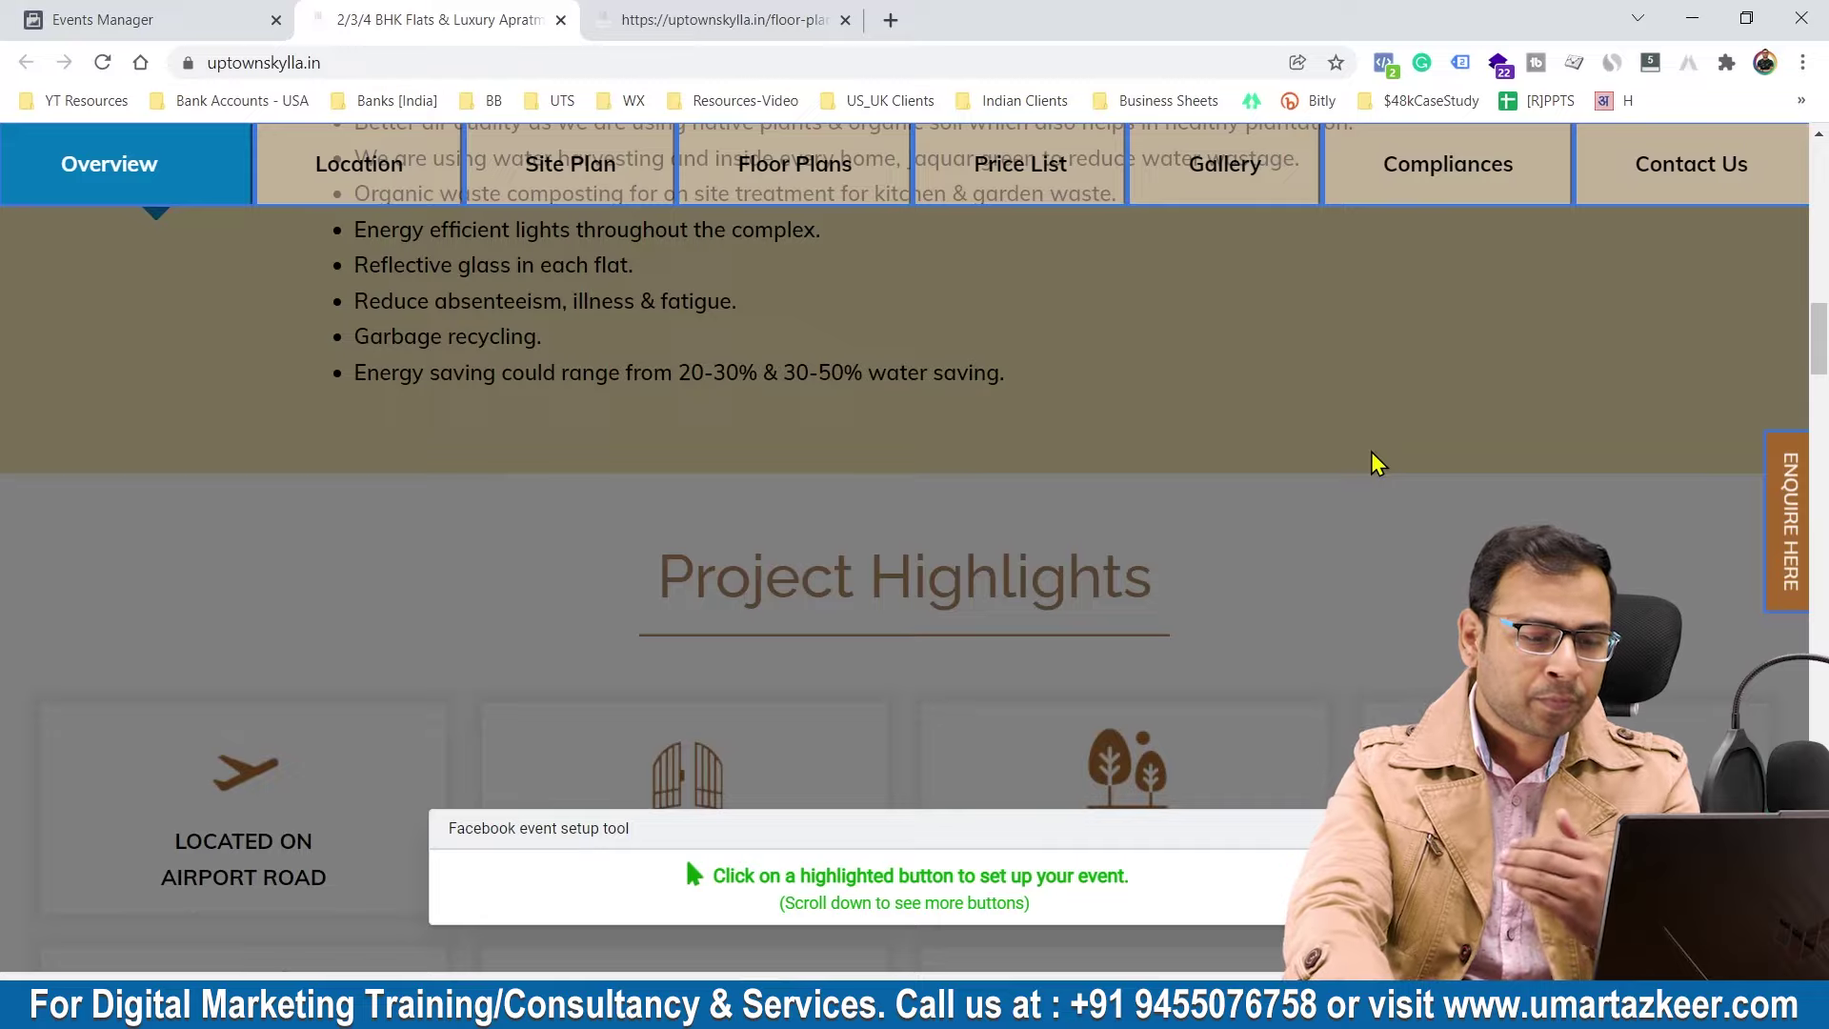
pyautogui.scroll(14, 1374, 462)
pyautogui.scroll(-12, 1360, 586)
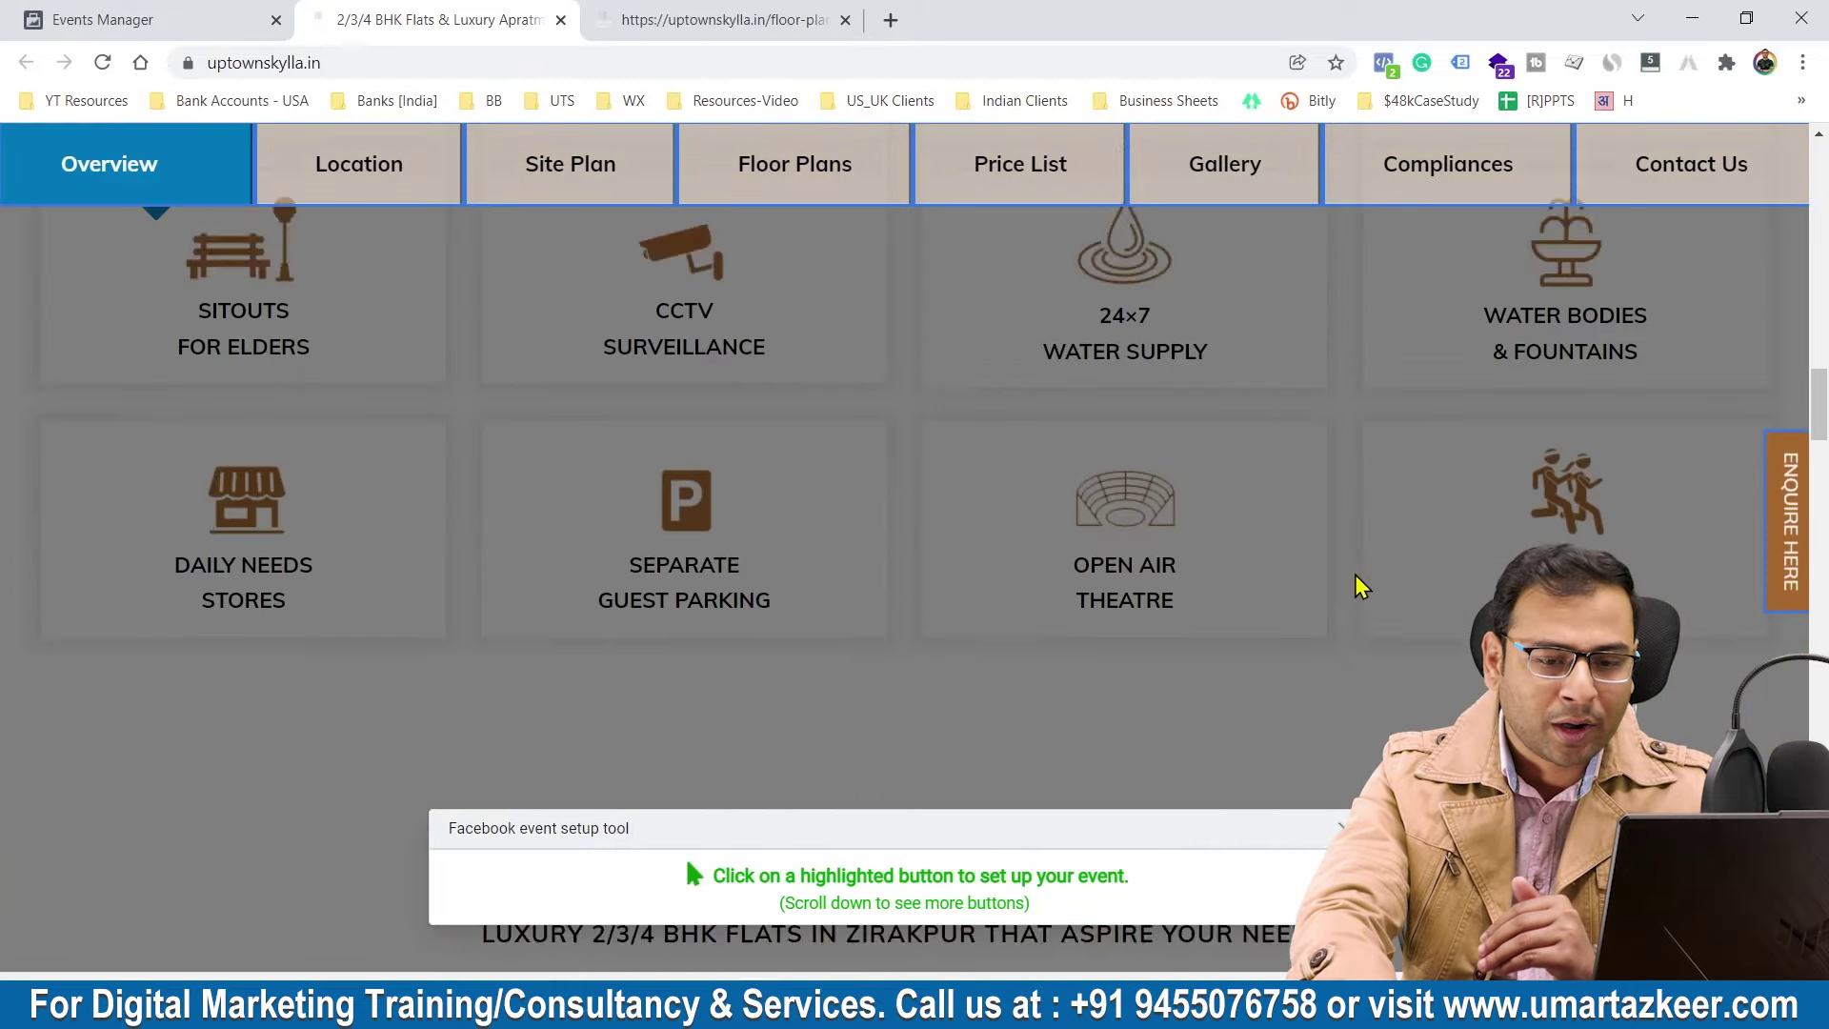
pyautogui.scroll(8, 1361, 583)
pyautogui.scroll(5, 1360, 585)
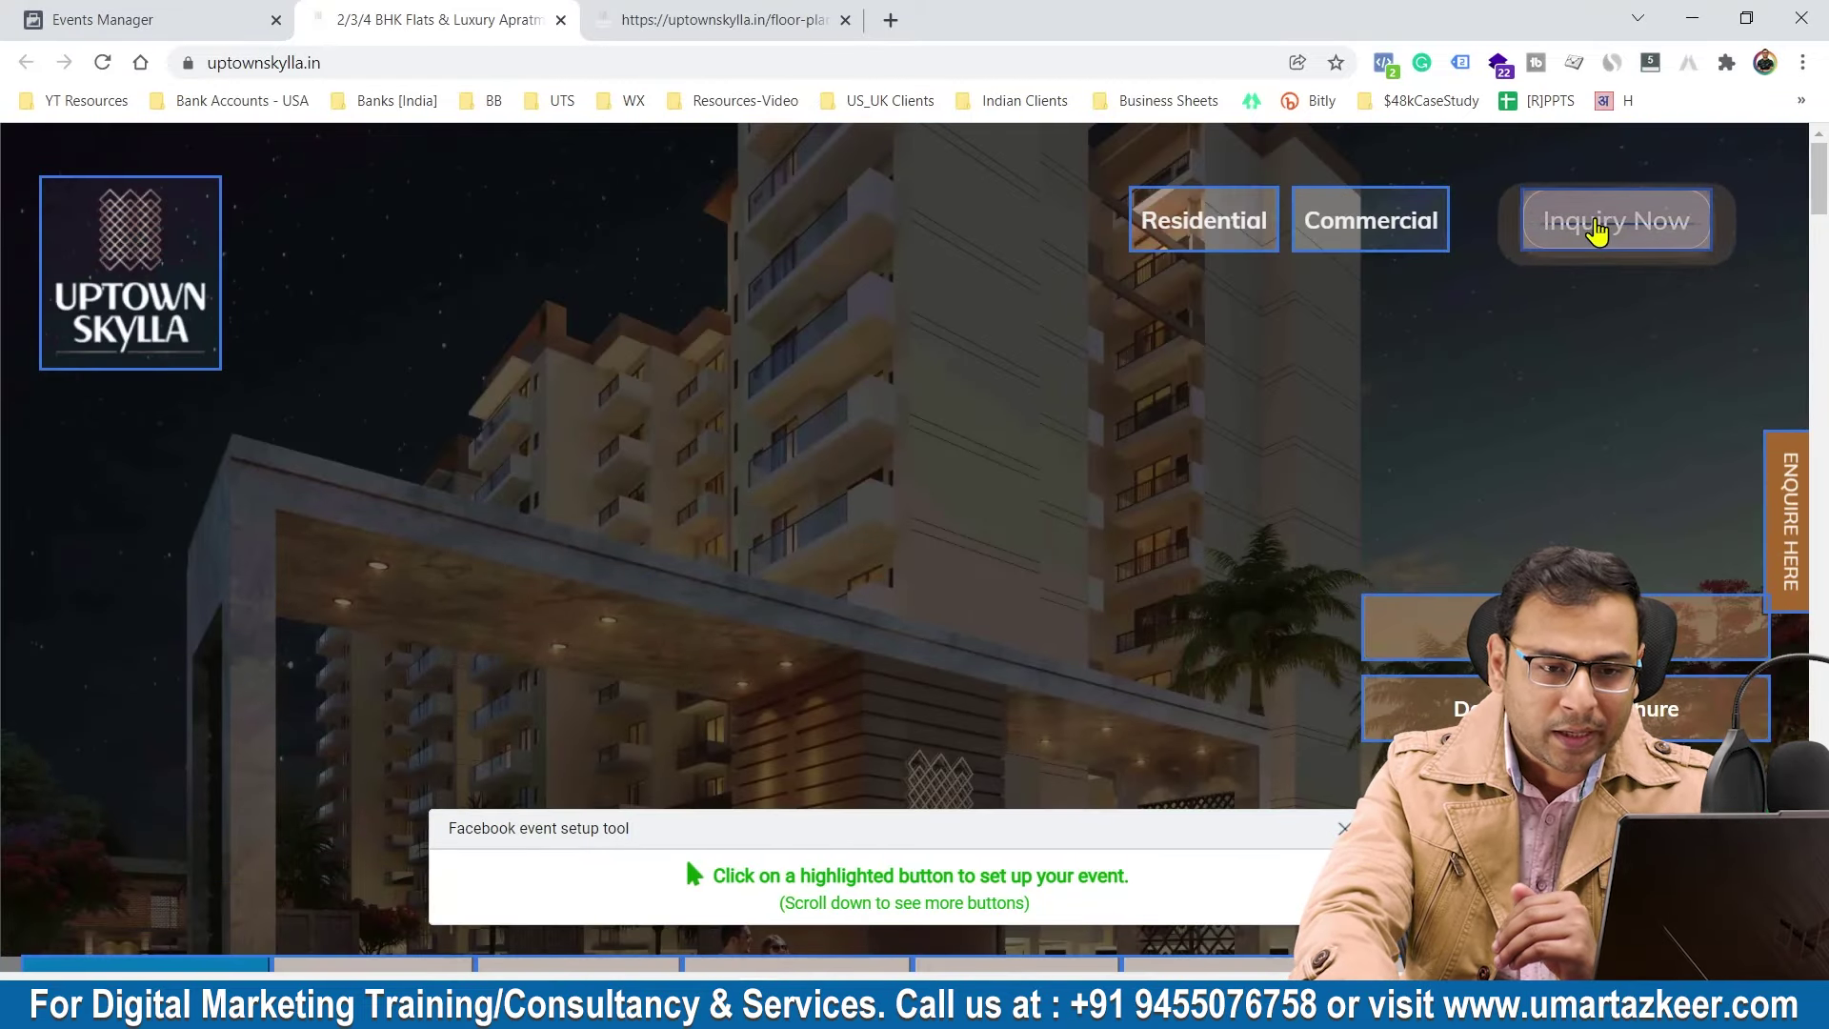
pyautogui.click(1598, 229)
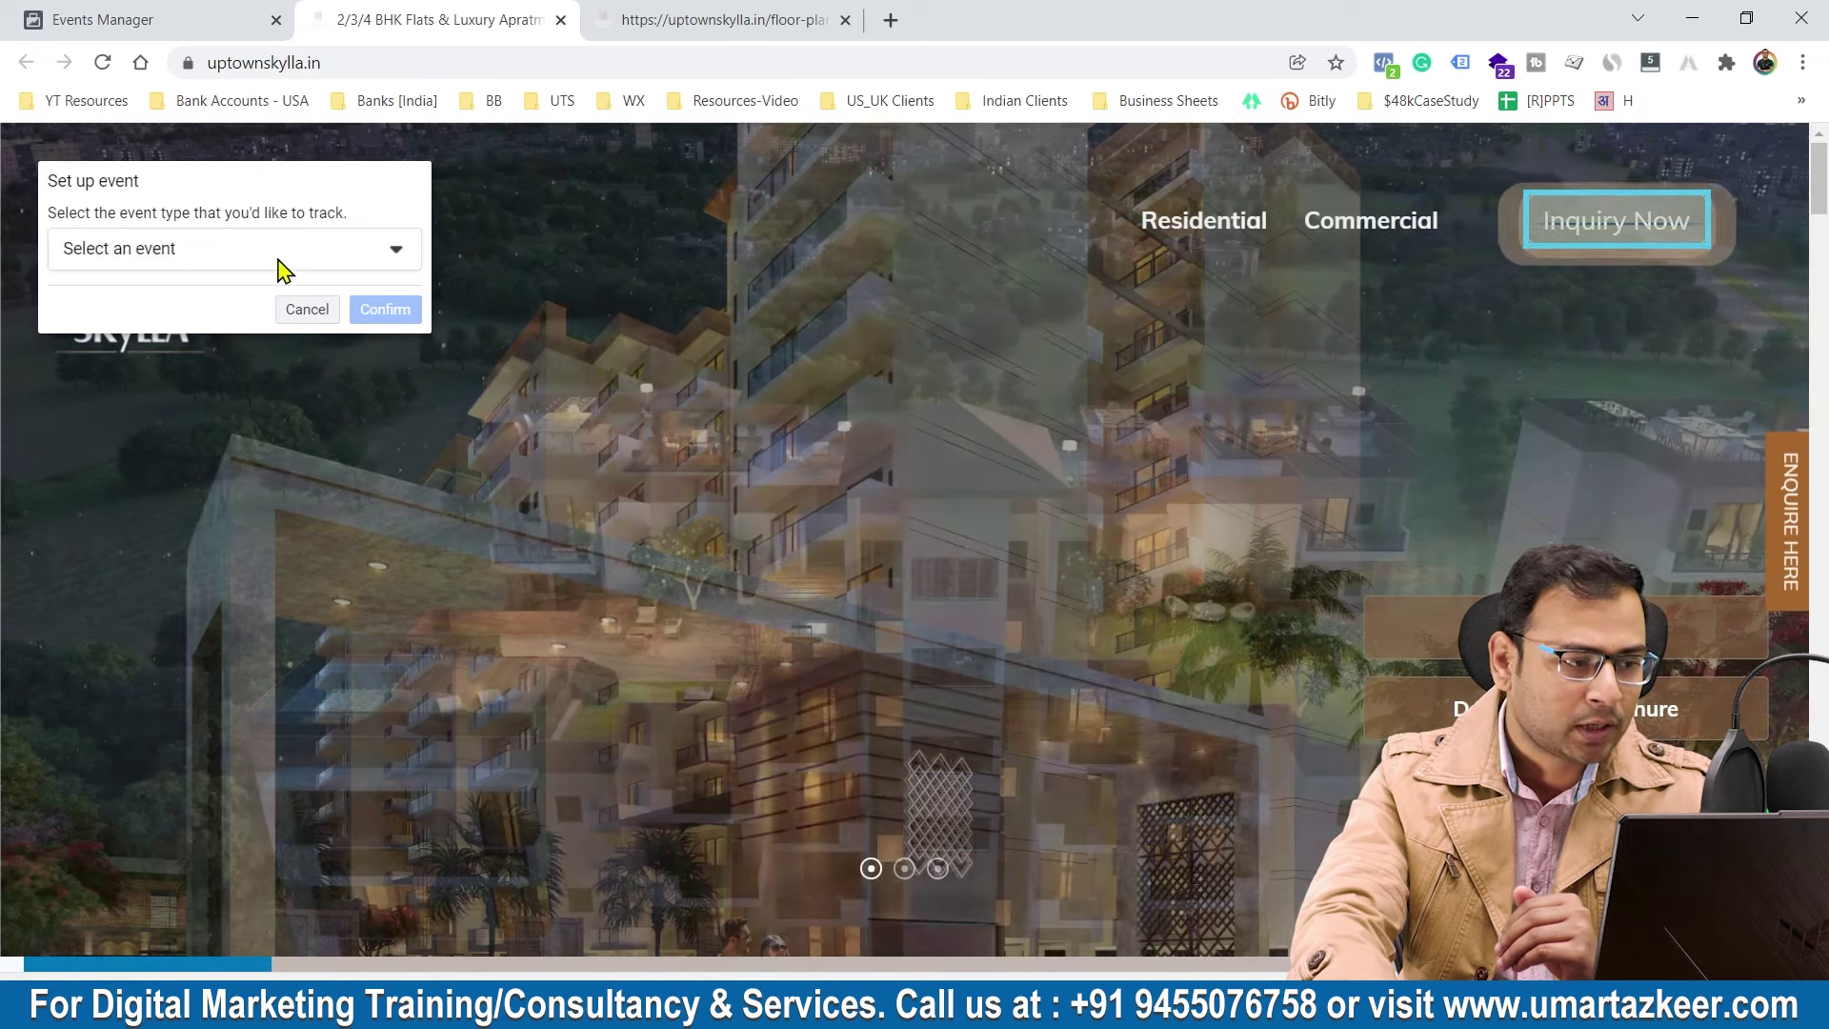
pyautogui.click(284, 255)
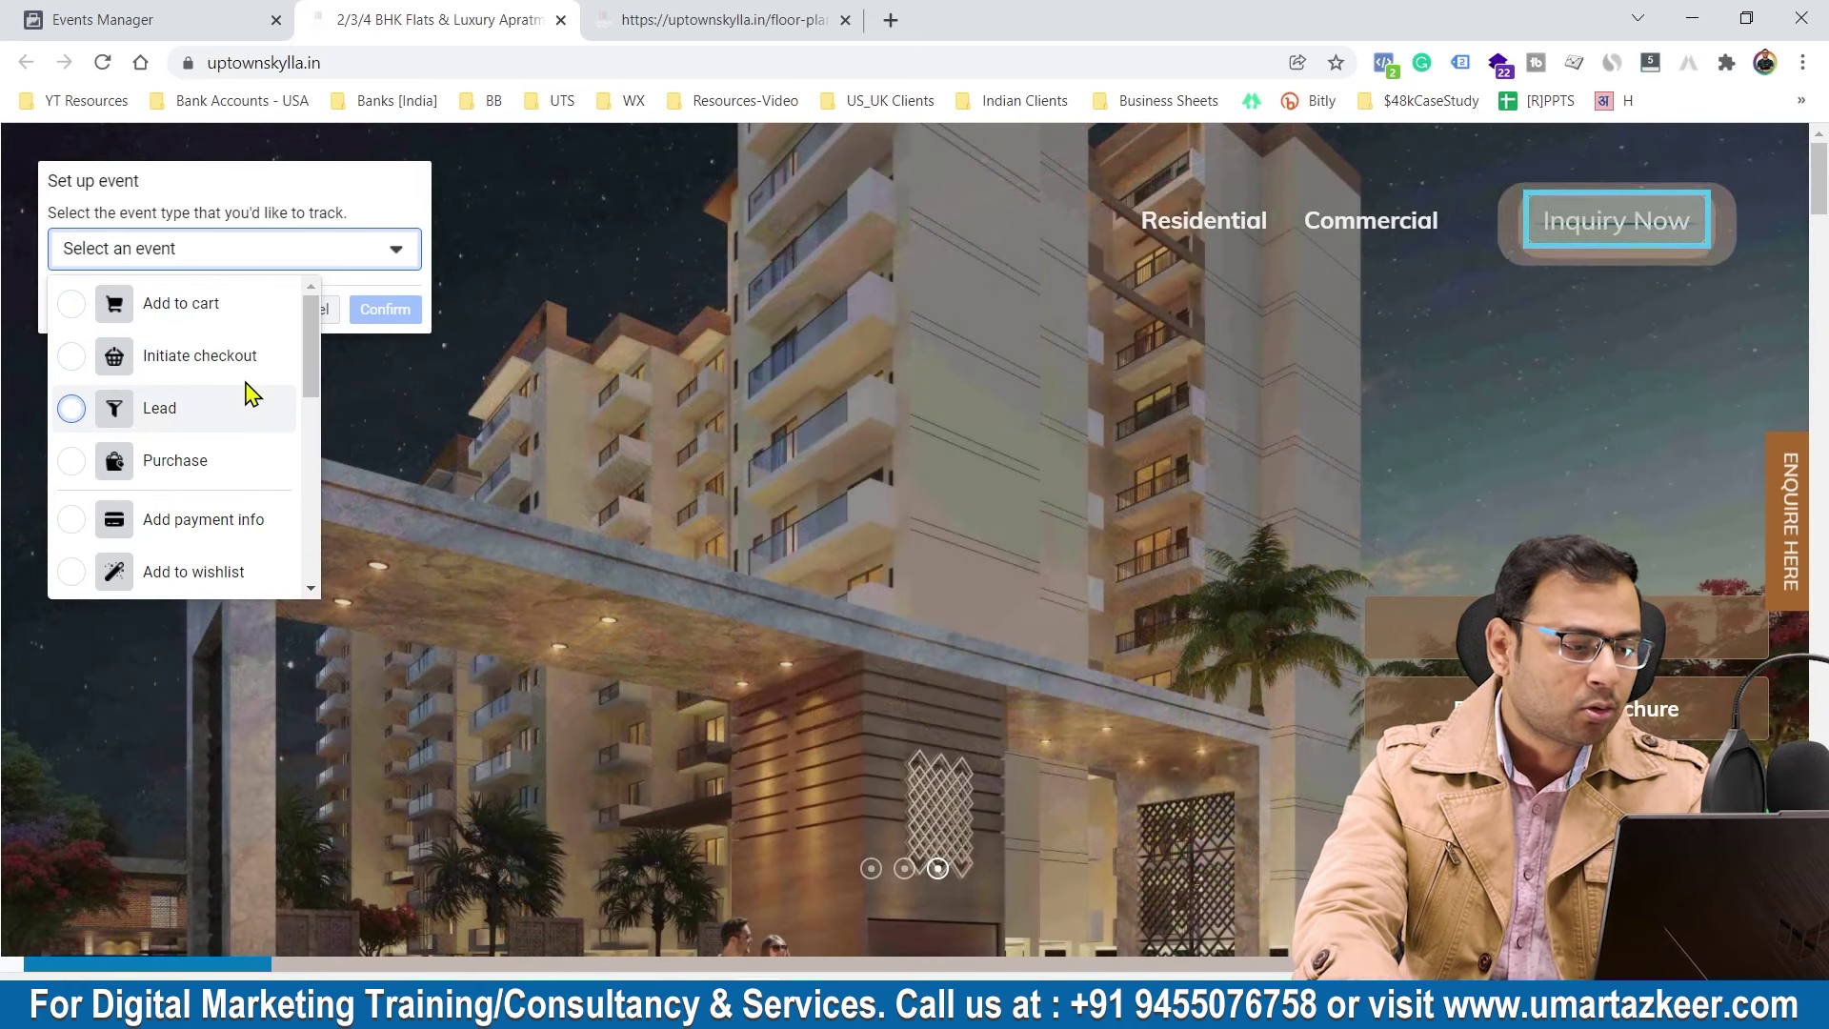
pyautogui.scroll(-3, 250, 392)
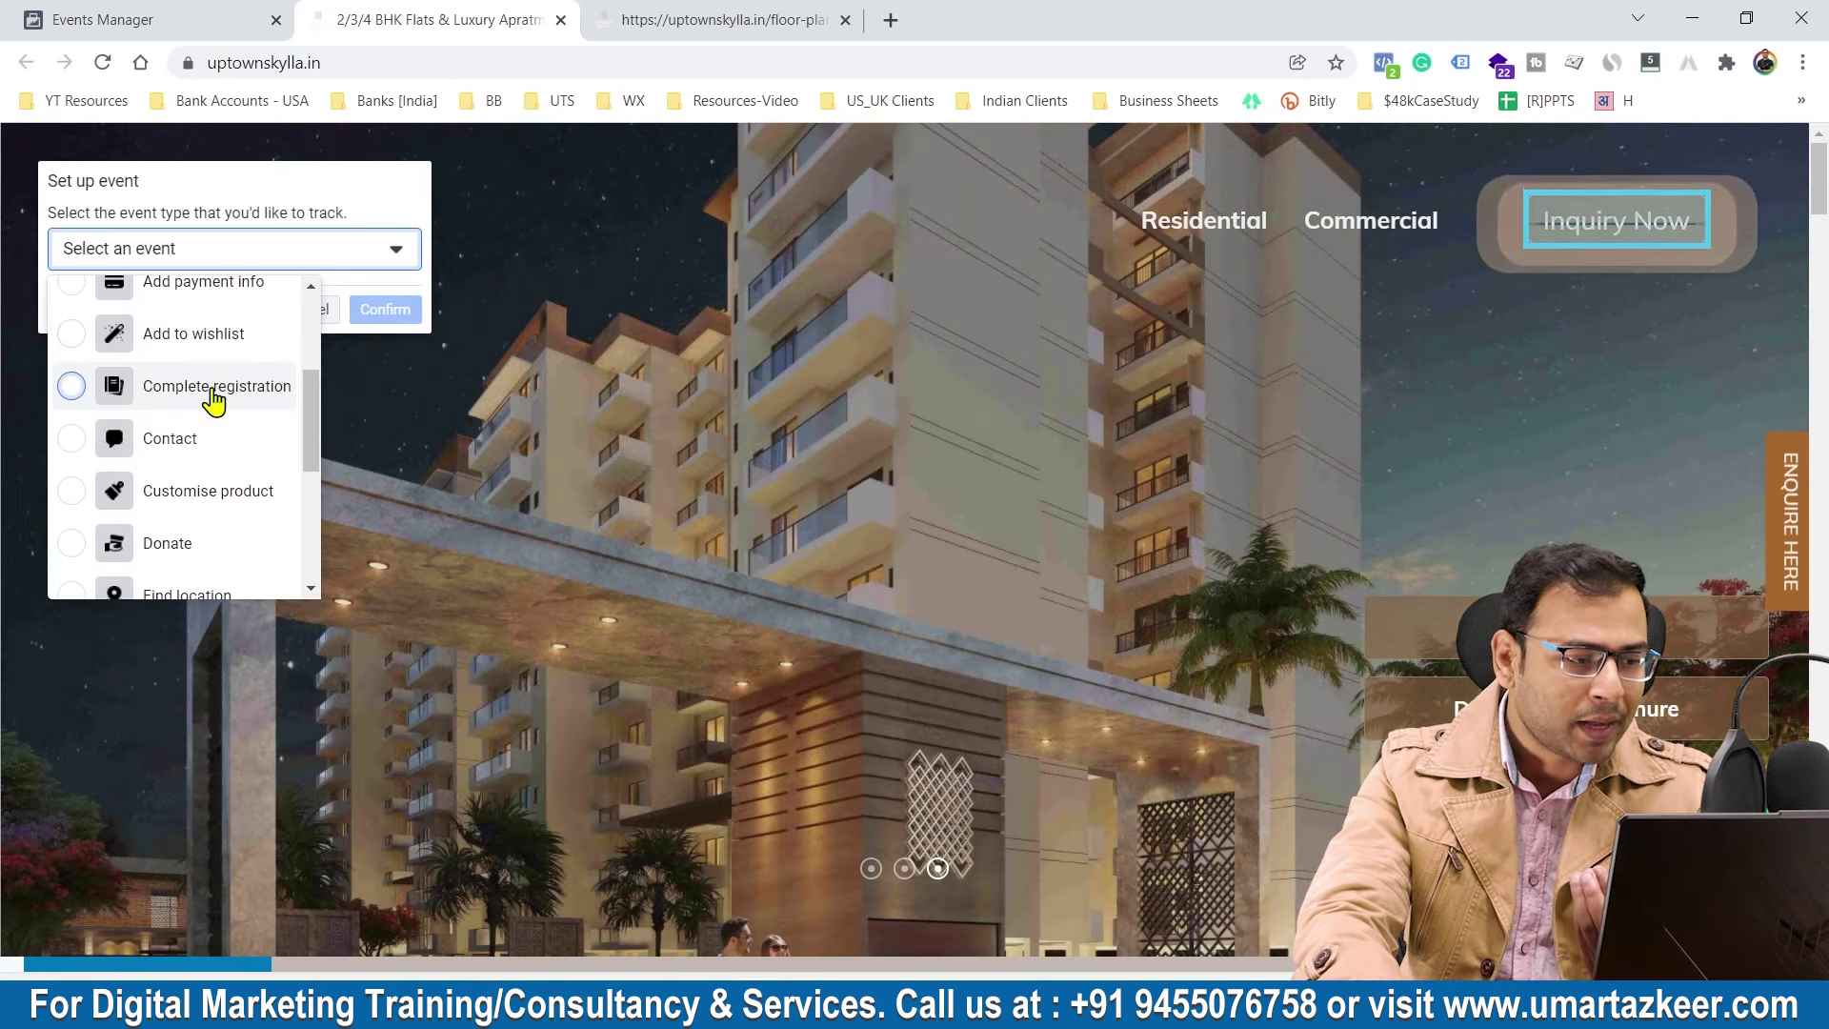
pyautogui.click(212, 389)
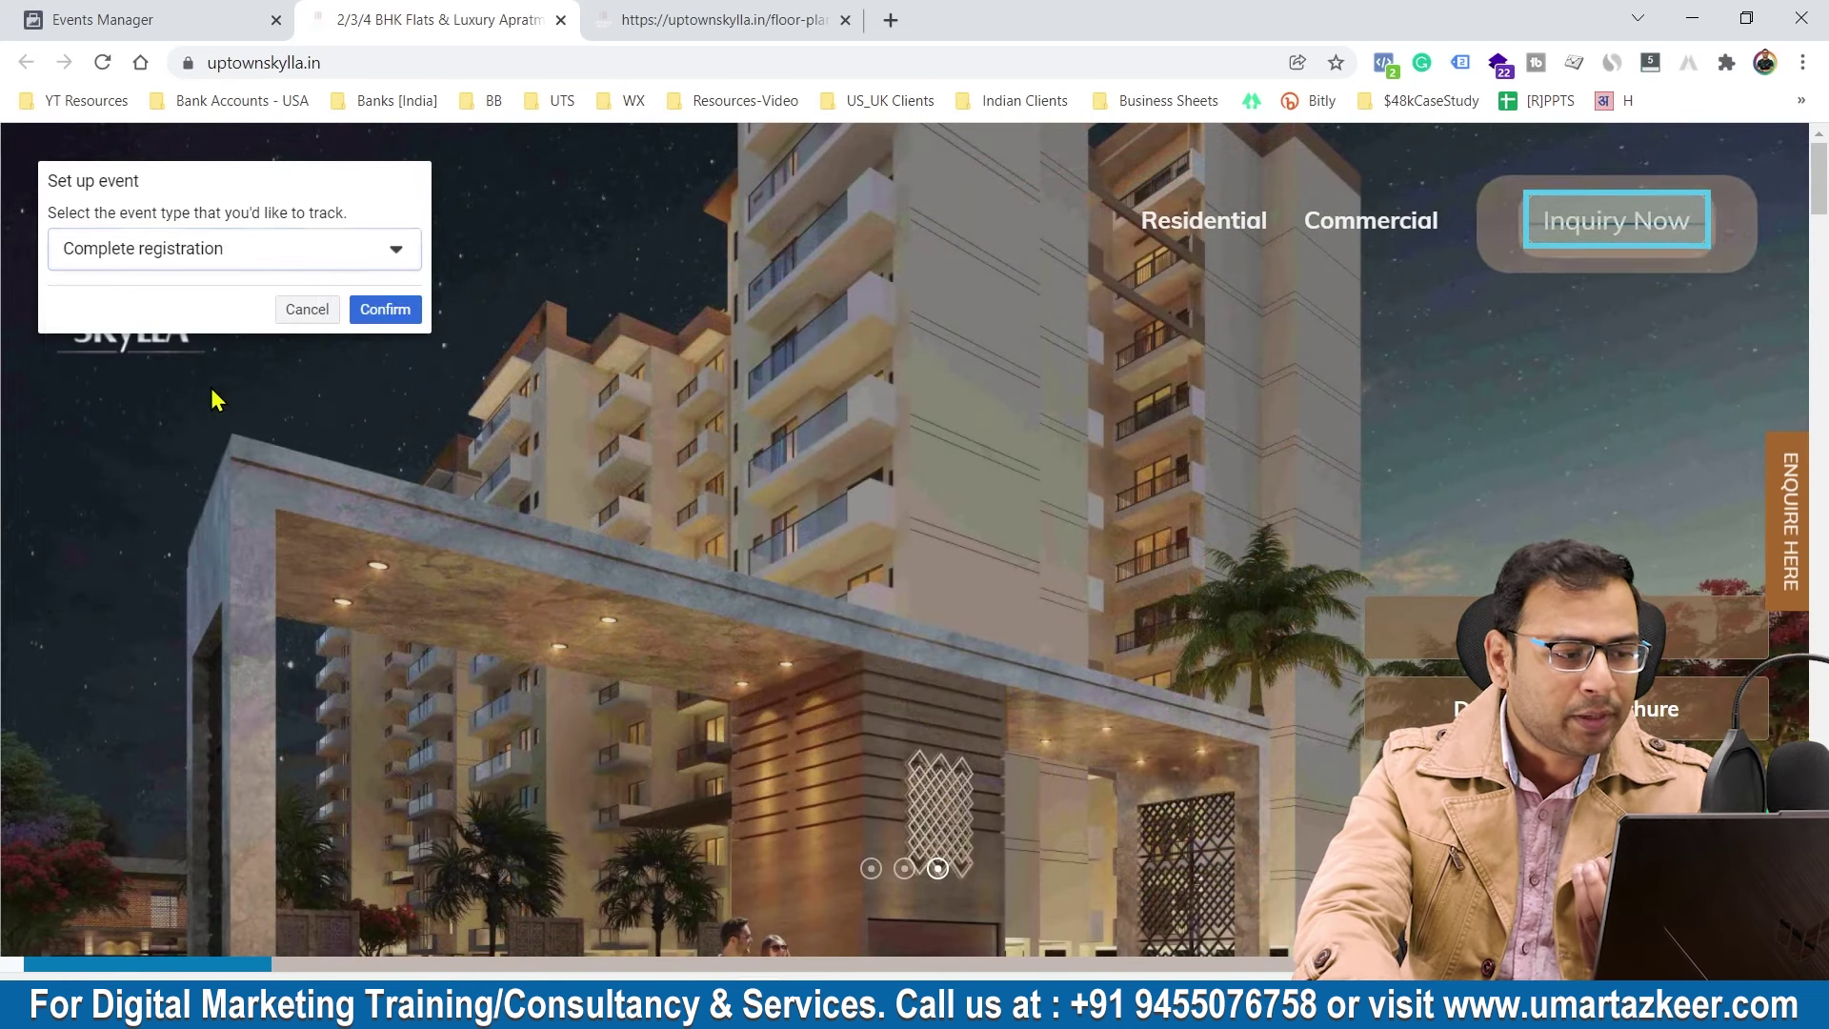
pyautogui.click(390, 313)
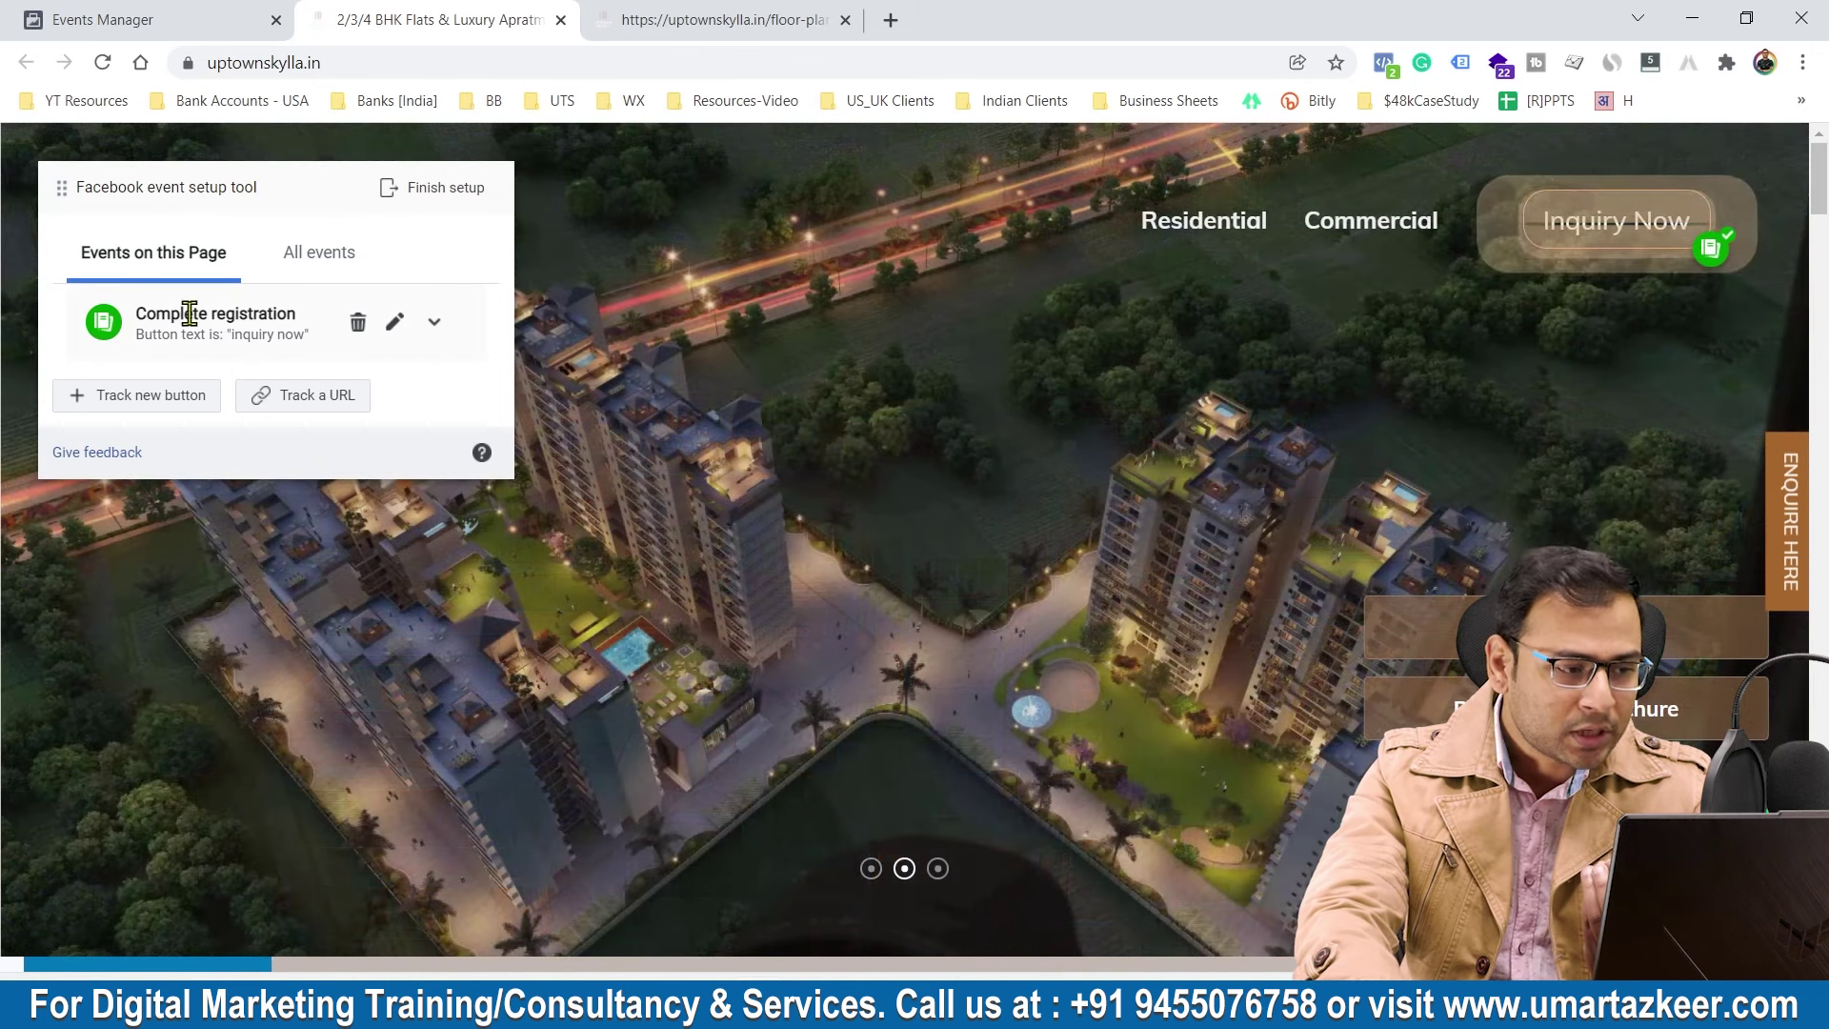
# Step: Review the trigger details of the Complete registration event and the Lead event in the list of all events
pyautogui.moveTo(232, 334); pyautogui.dragTo(300, 332)
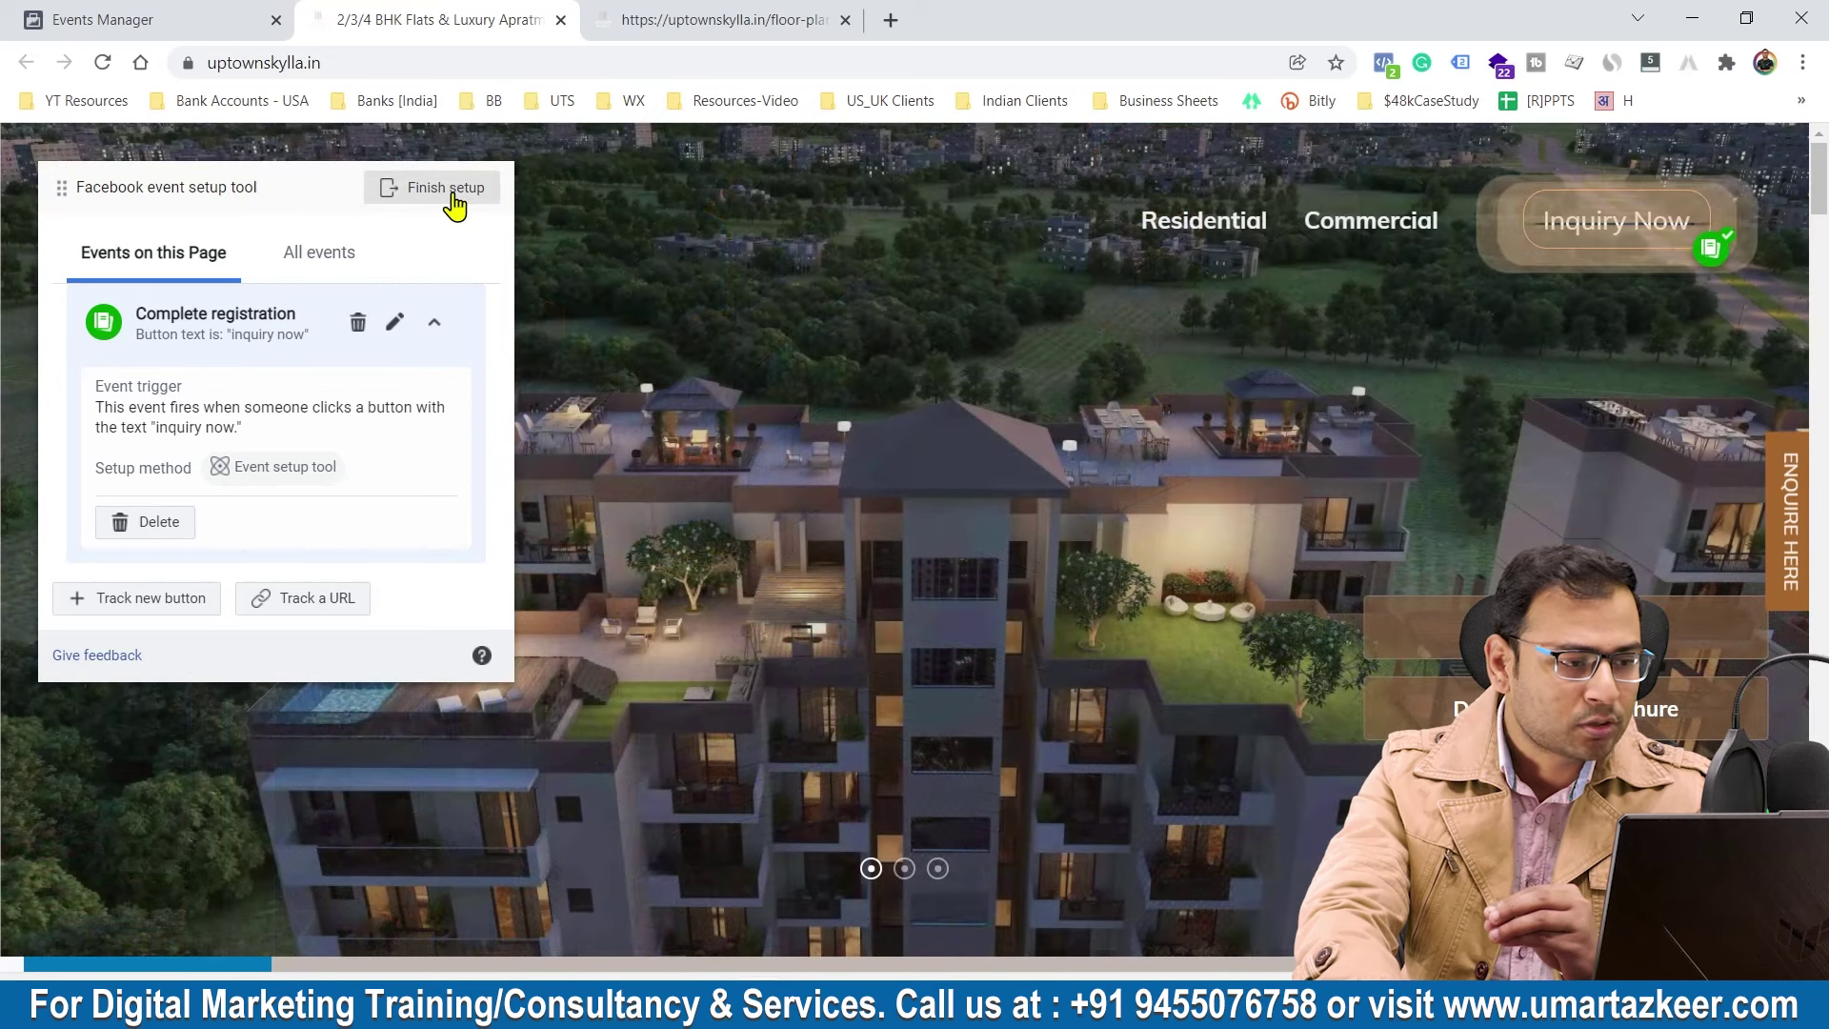
pyautogui.moveTo(446, 190); pyautogui.dragTo(344, 202)
pyautogui.click(322, 254)
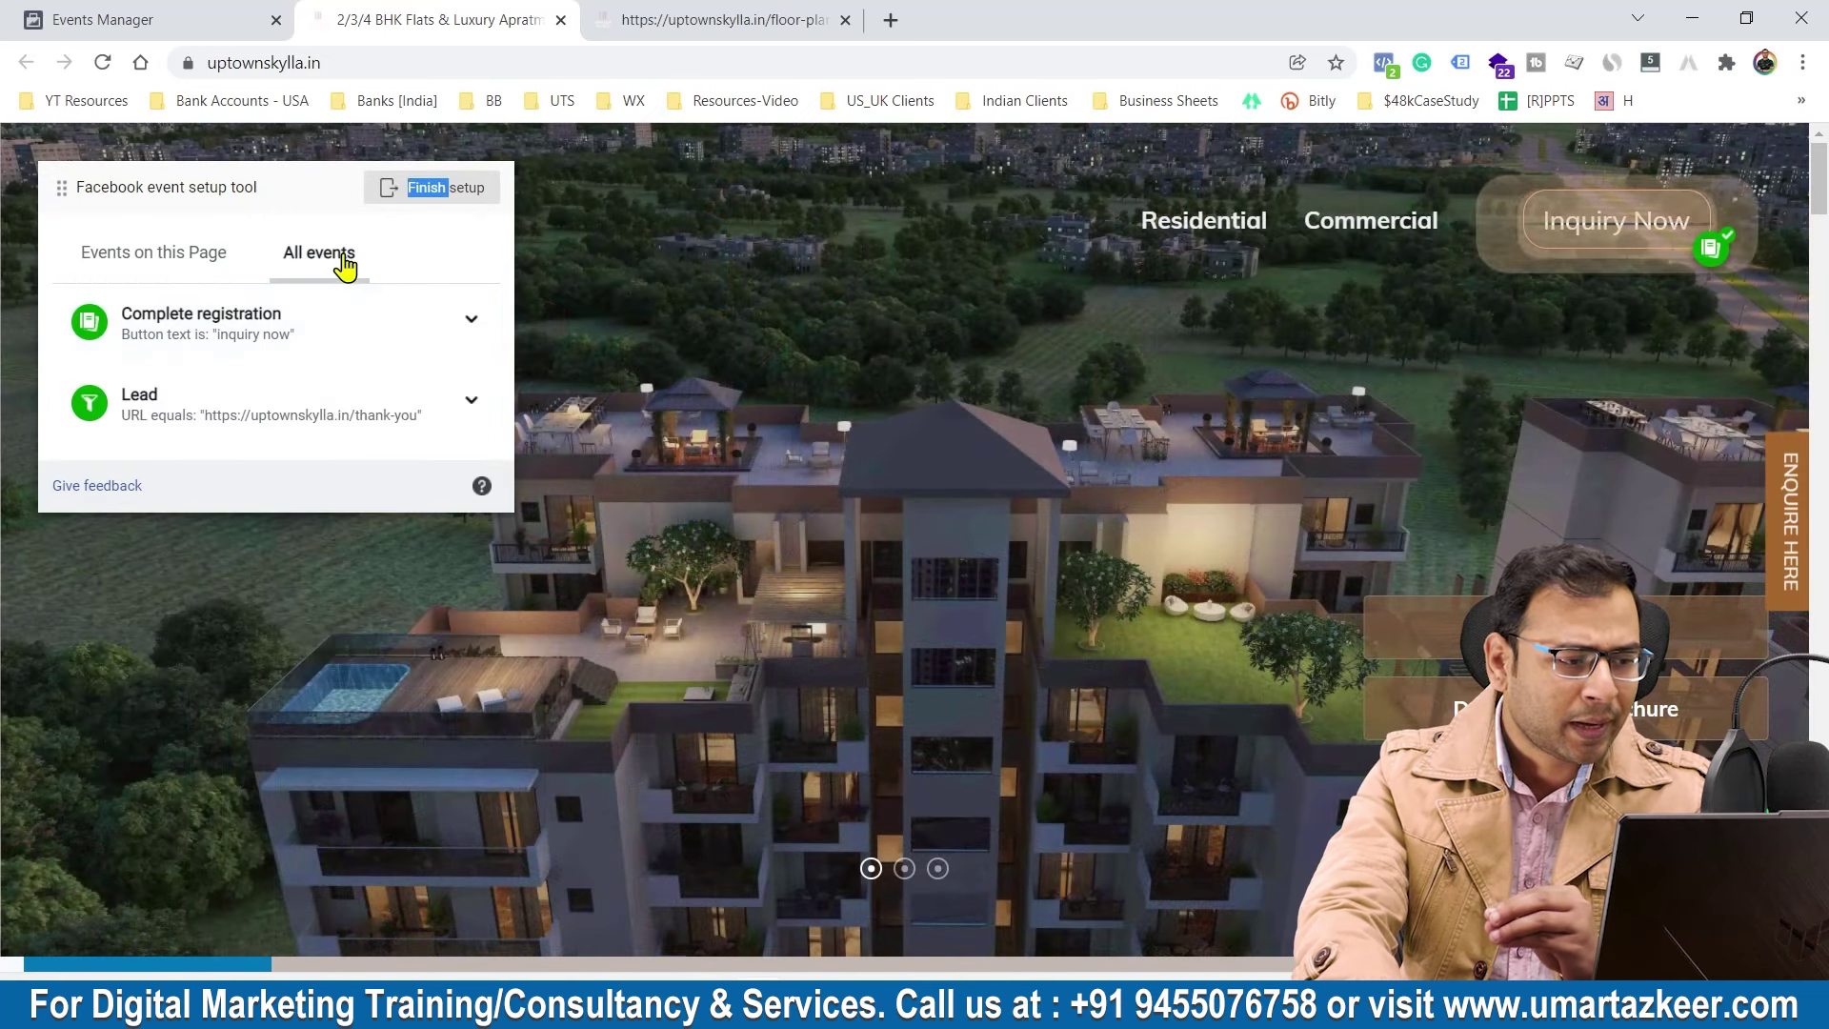
pyautogui.click(141, 416)
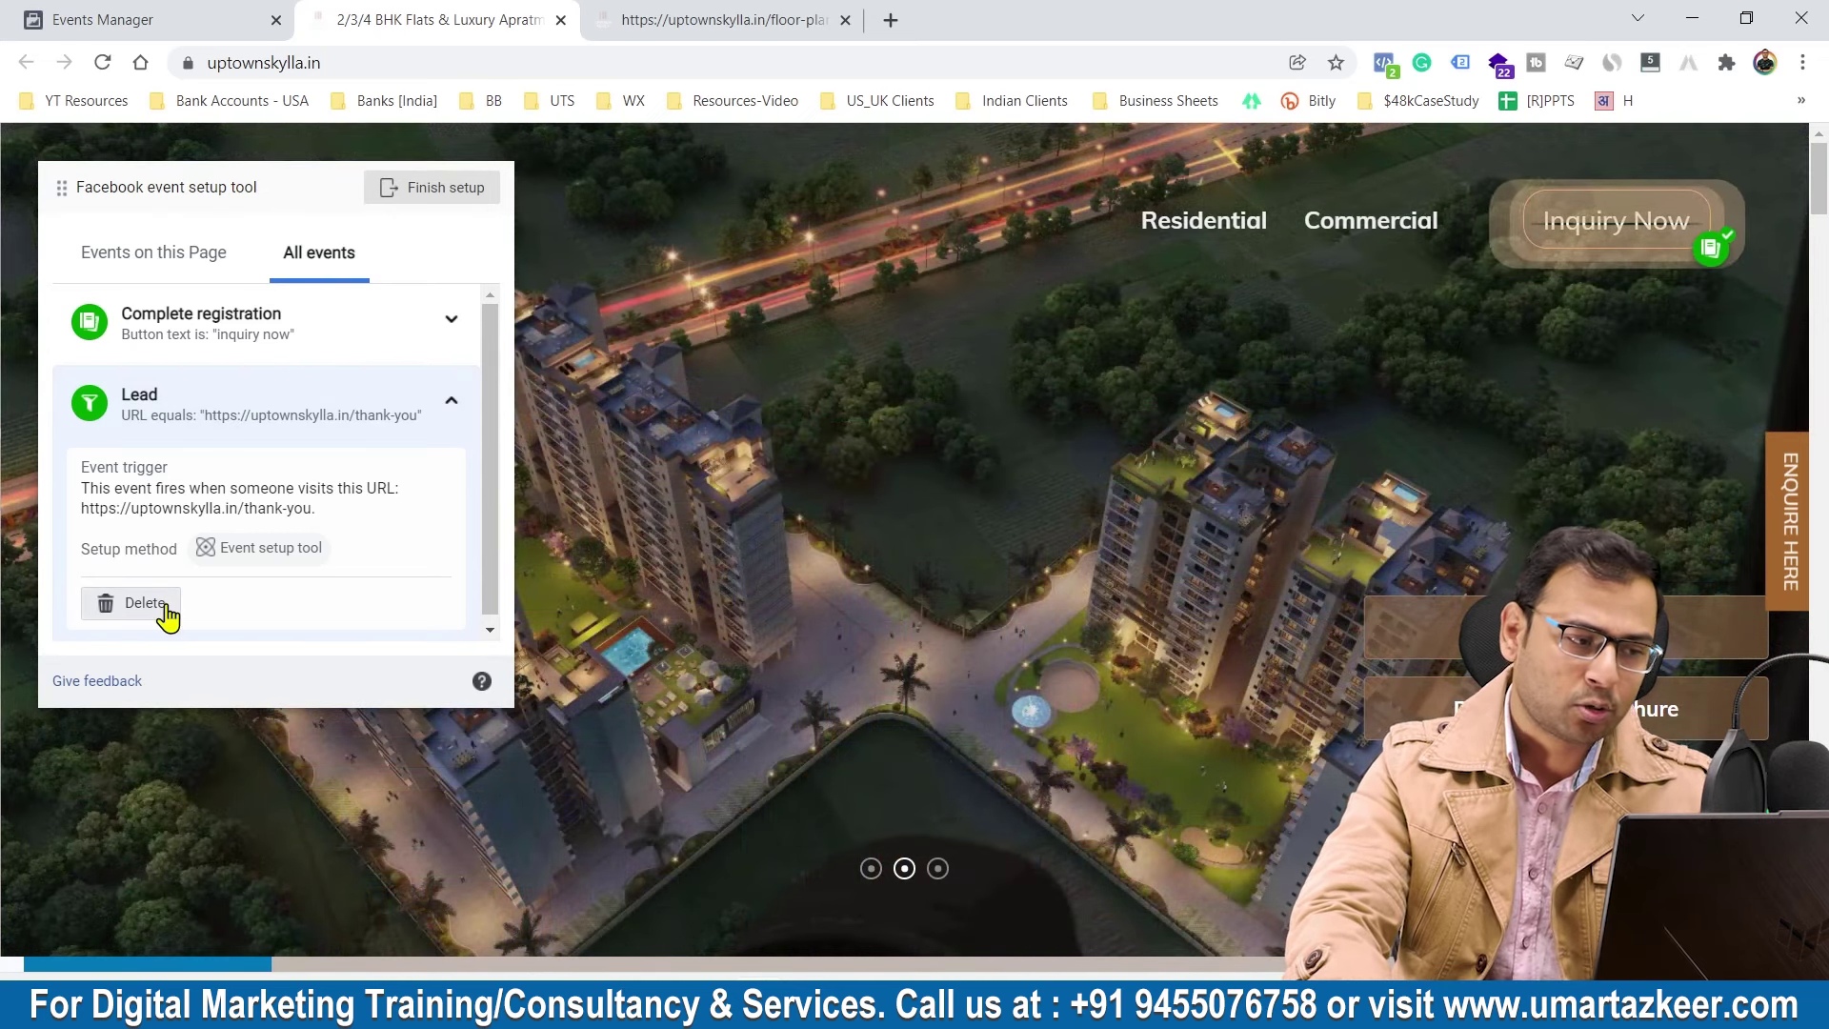
pyautogui.click(236, 419)
pyautogui.click(230, 331)
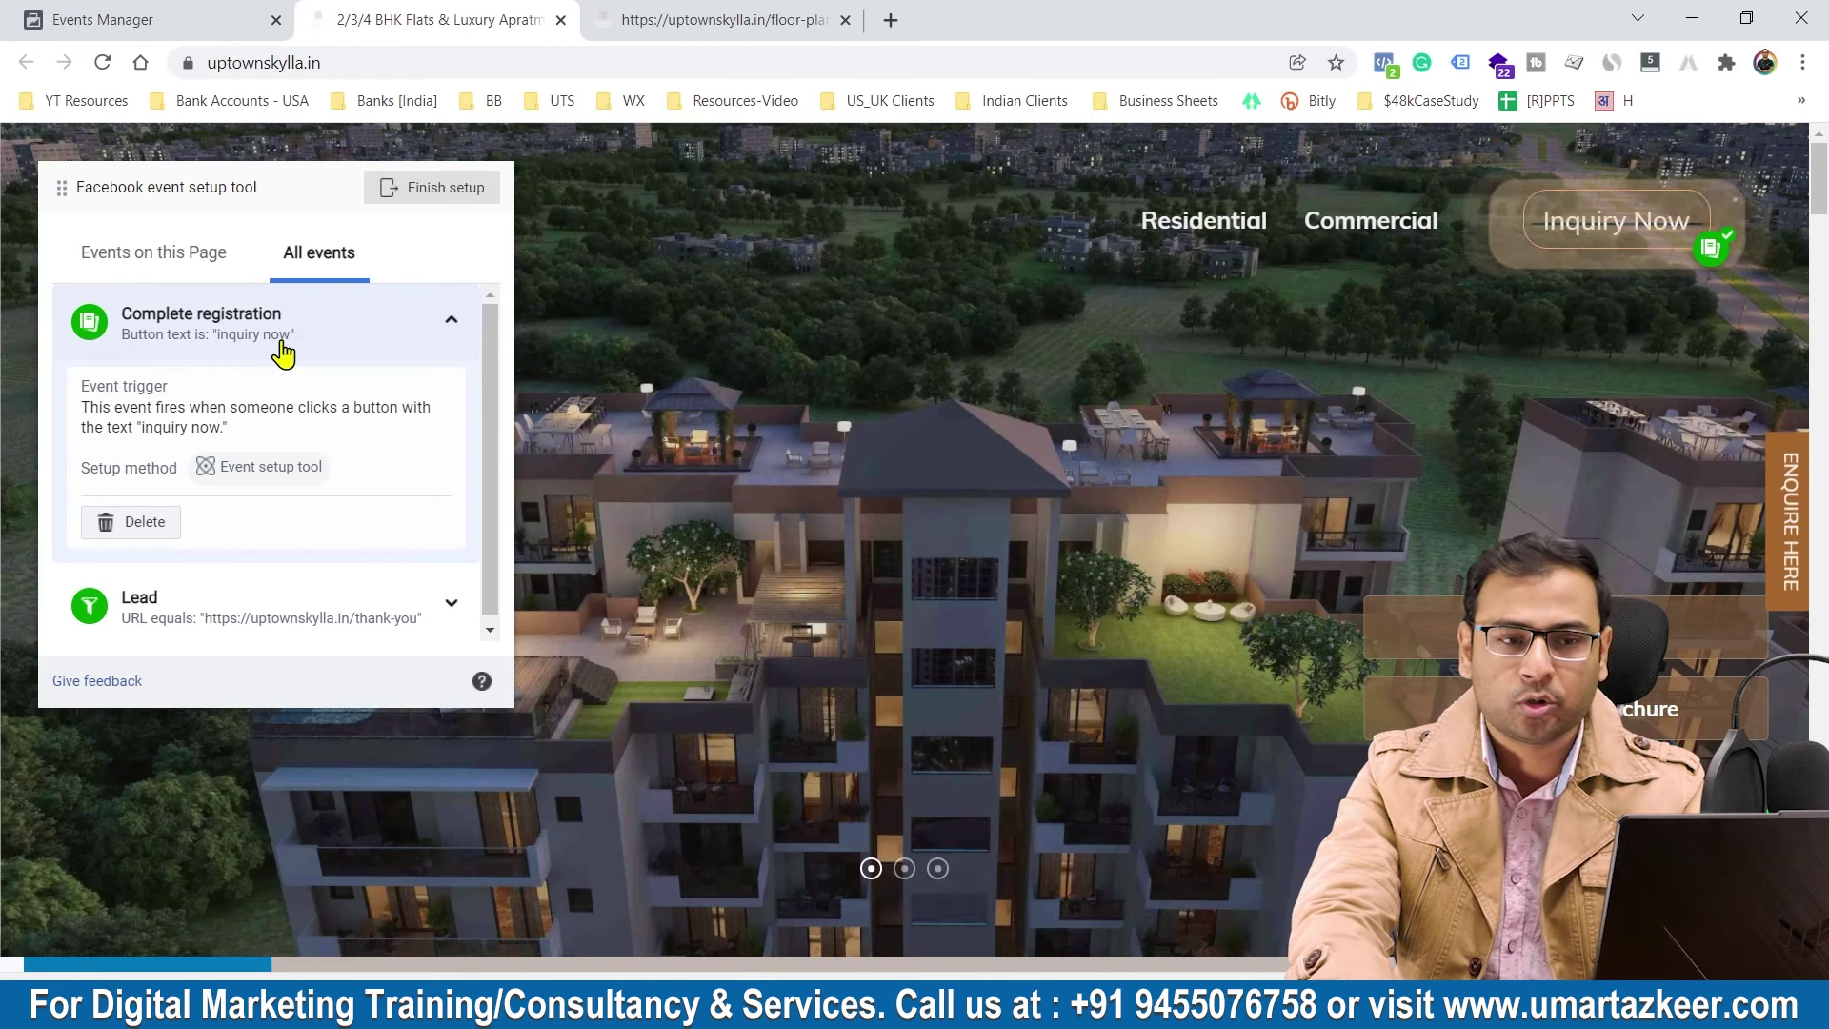
pyautogui.click(351, 325)
# Step: Finish the event setup with the Complete registration event and submit Yes as feedback on the tool
pyautogui.click(431, 195)
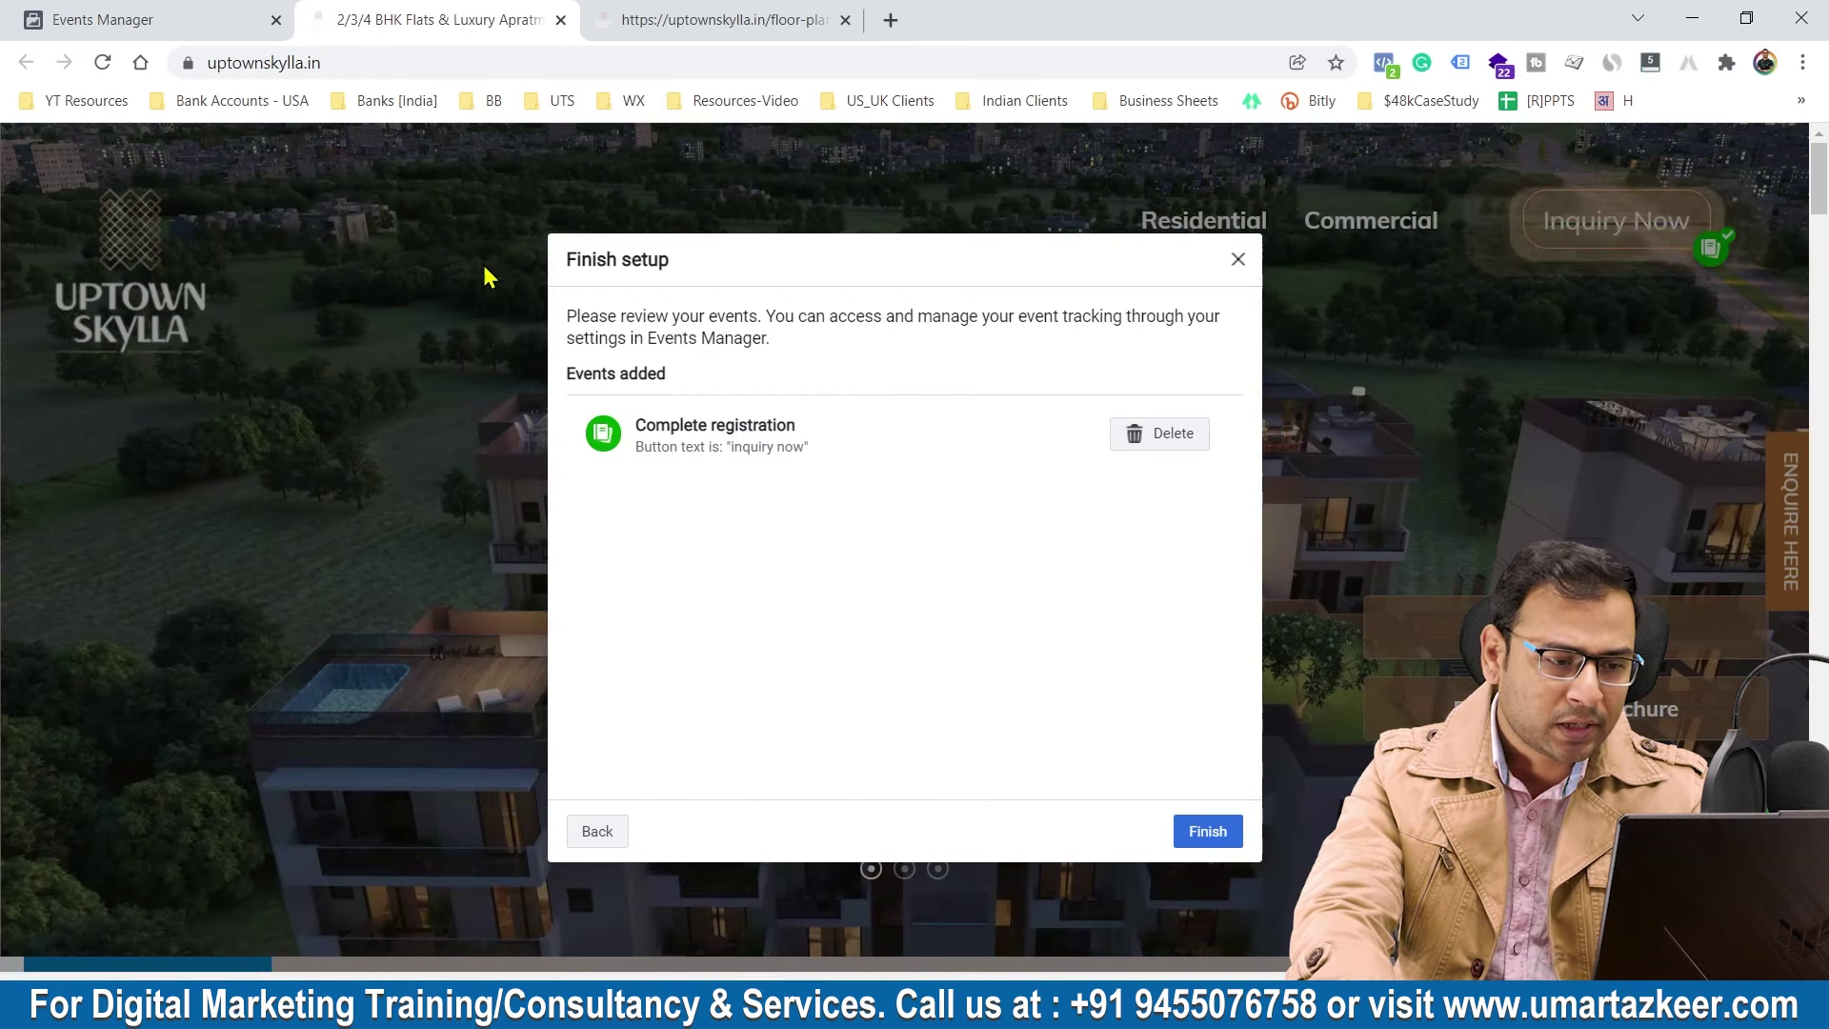
pyautogui.click(1207, 831)
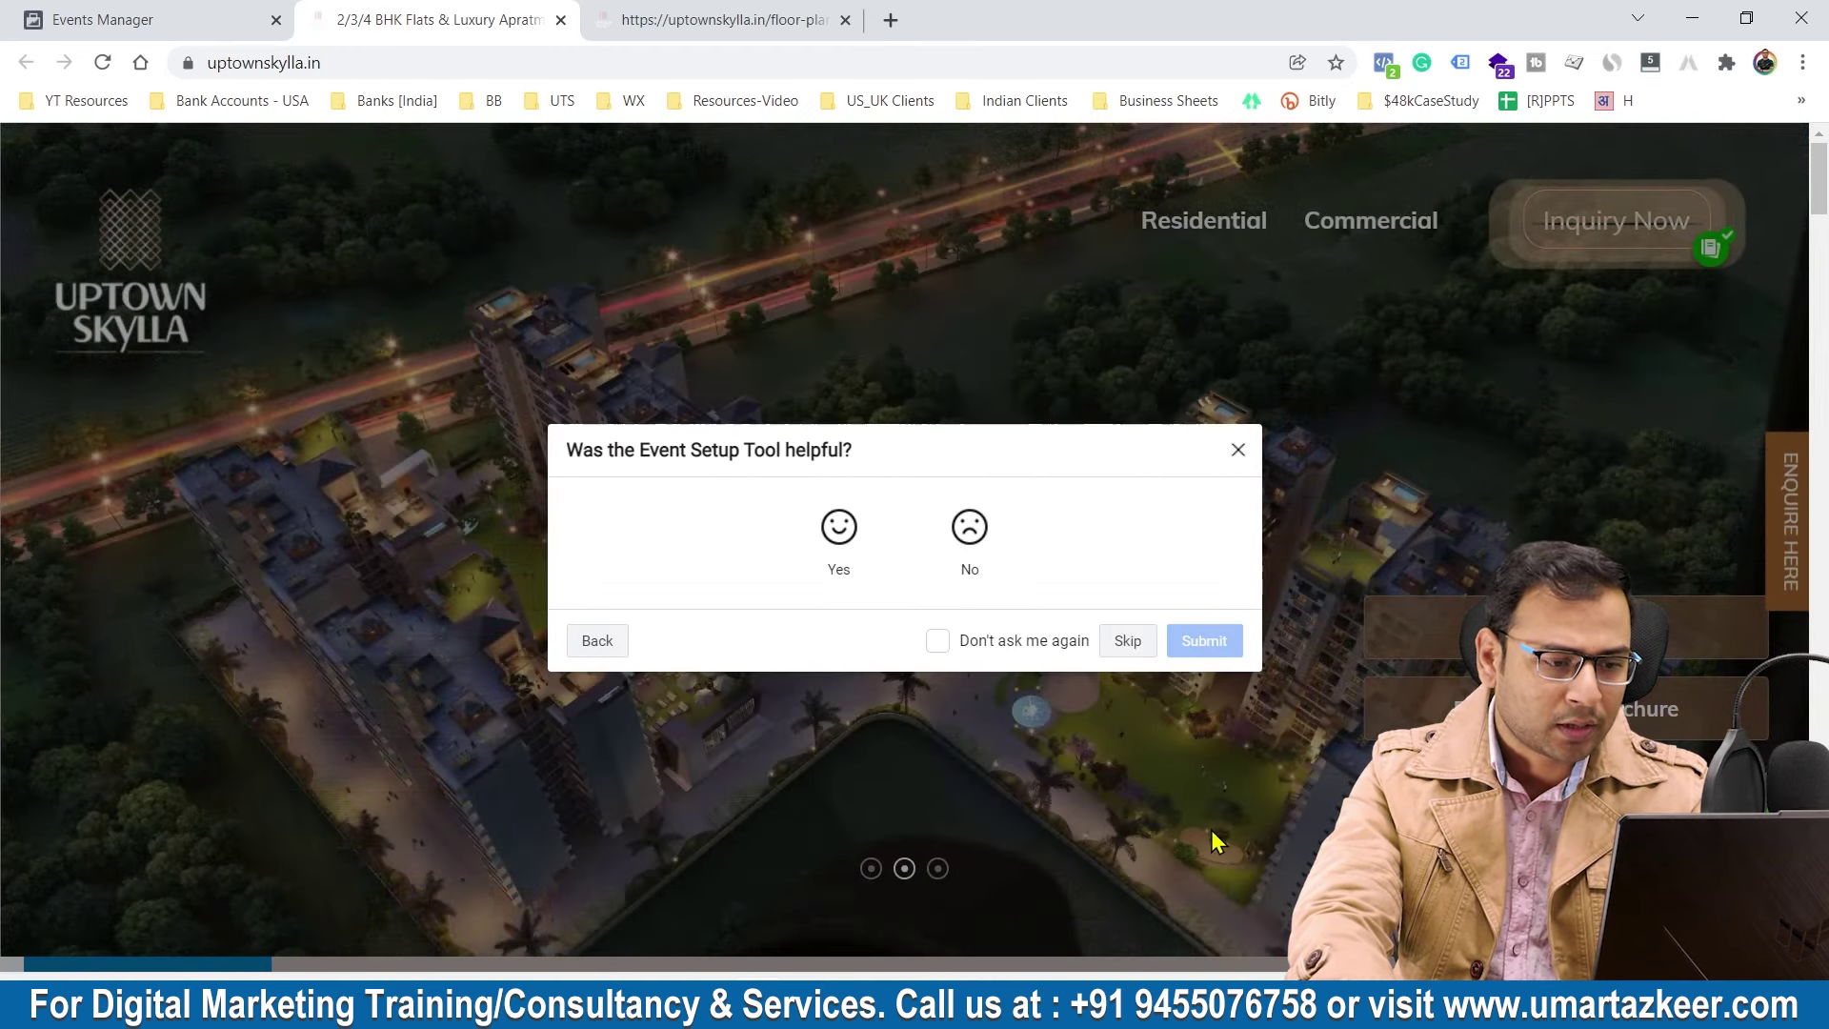
pyautogui.click(837, 529)
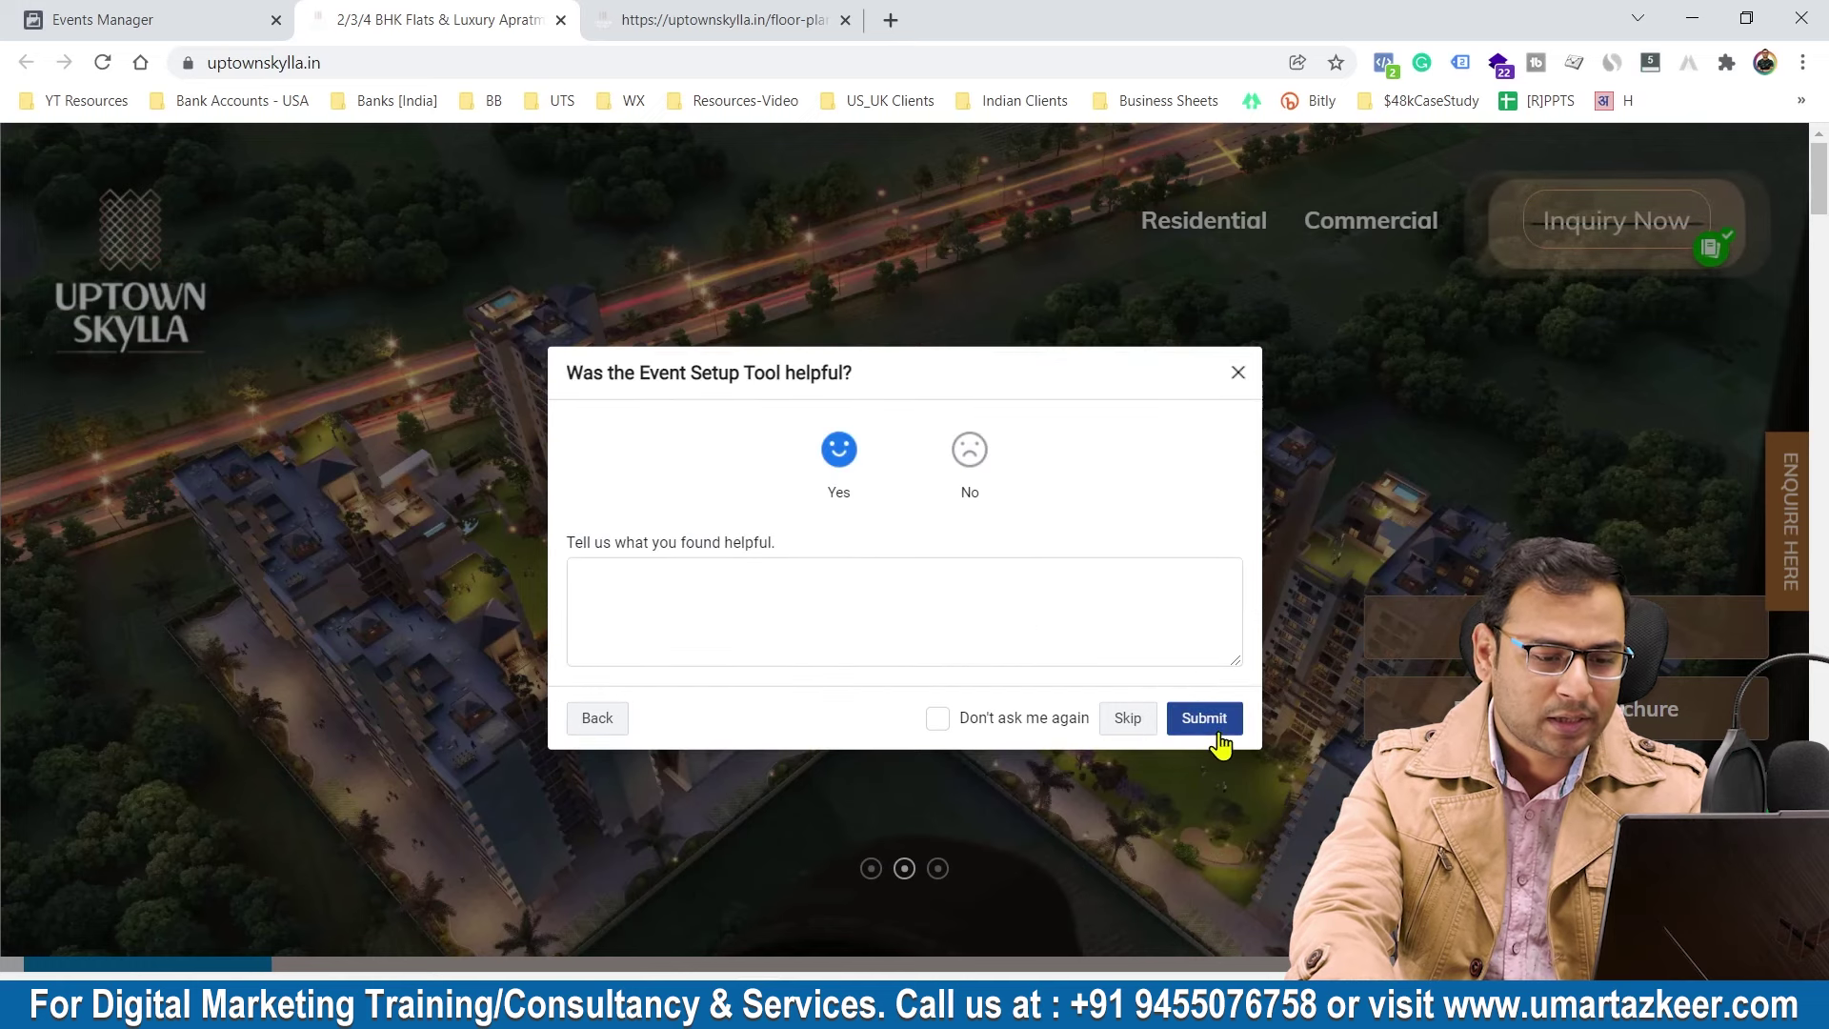
pyautogui.click(1204, 719)
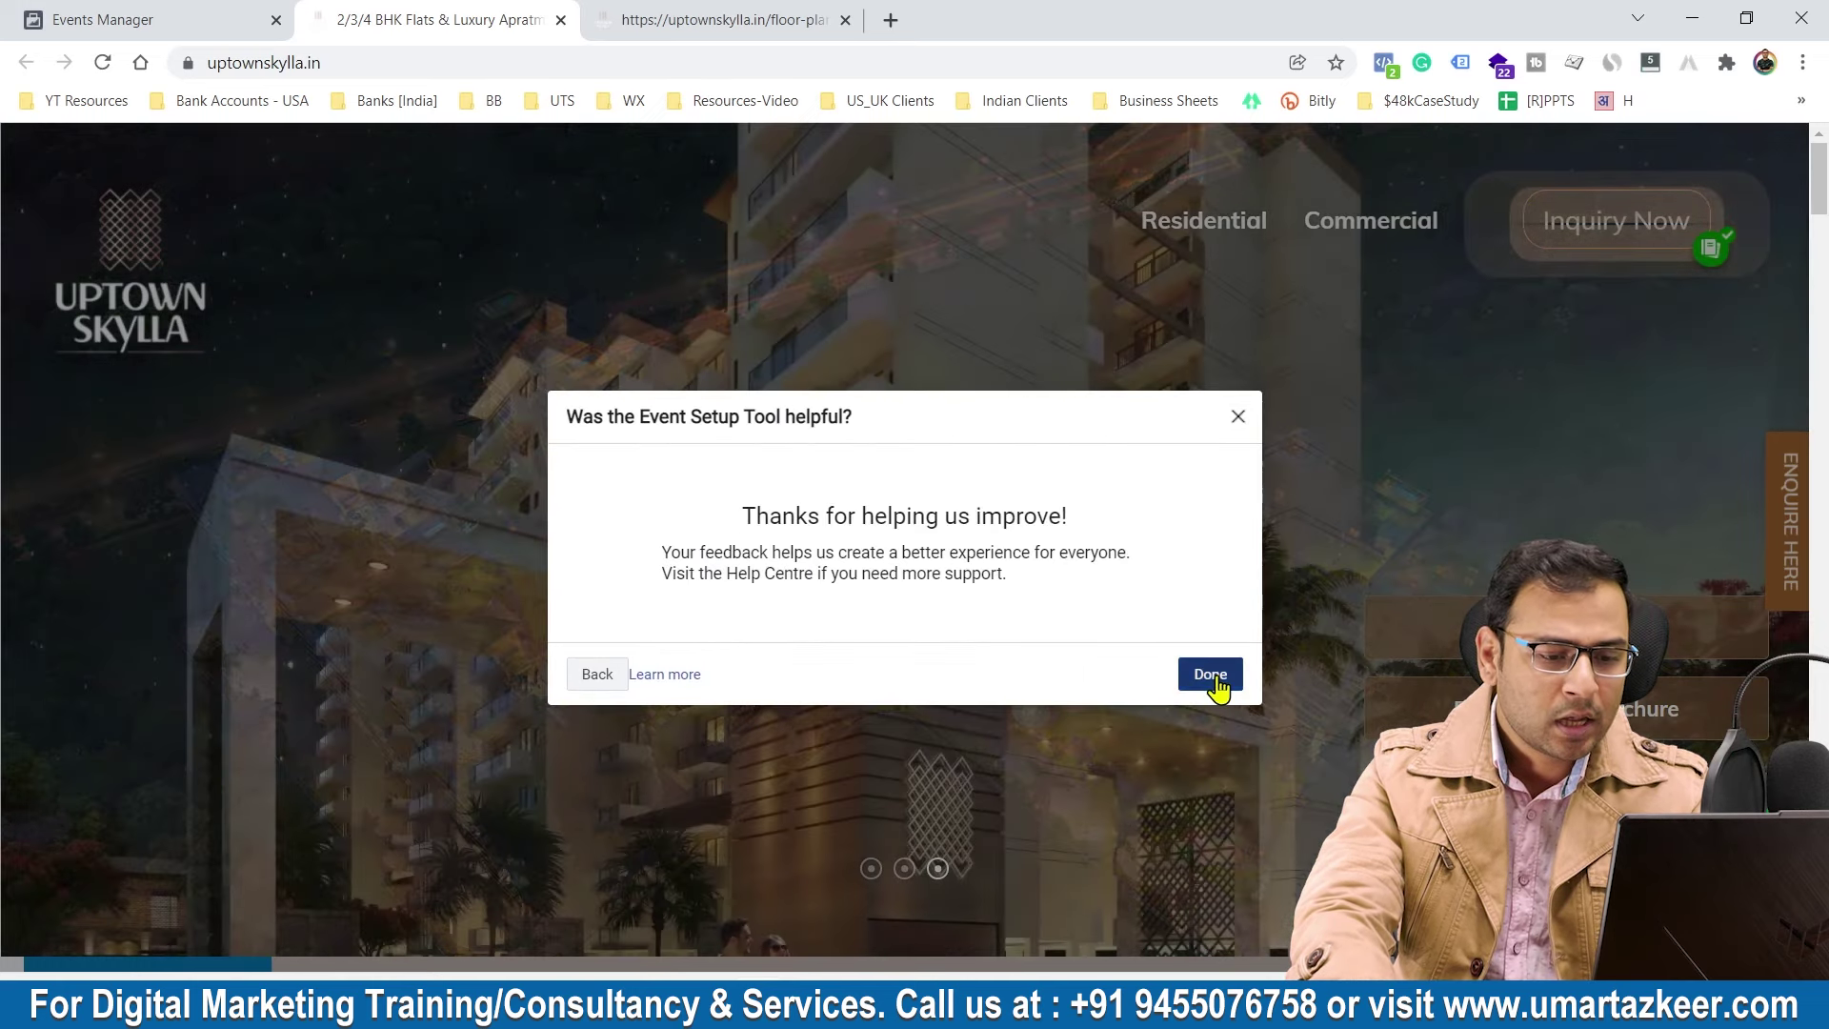
pyautogui.click(1211, 683)
# Step: Expand the Complete registration event in the Uptown Pixel's event list and open its event management details
pyautogui.scroll(-1, 1068, 500)
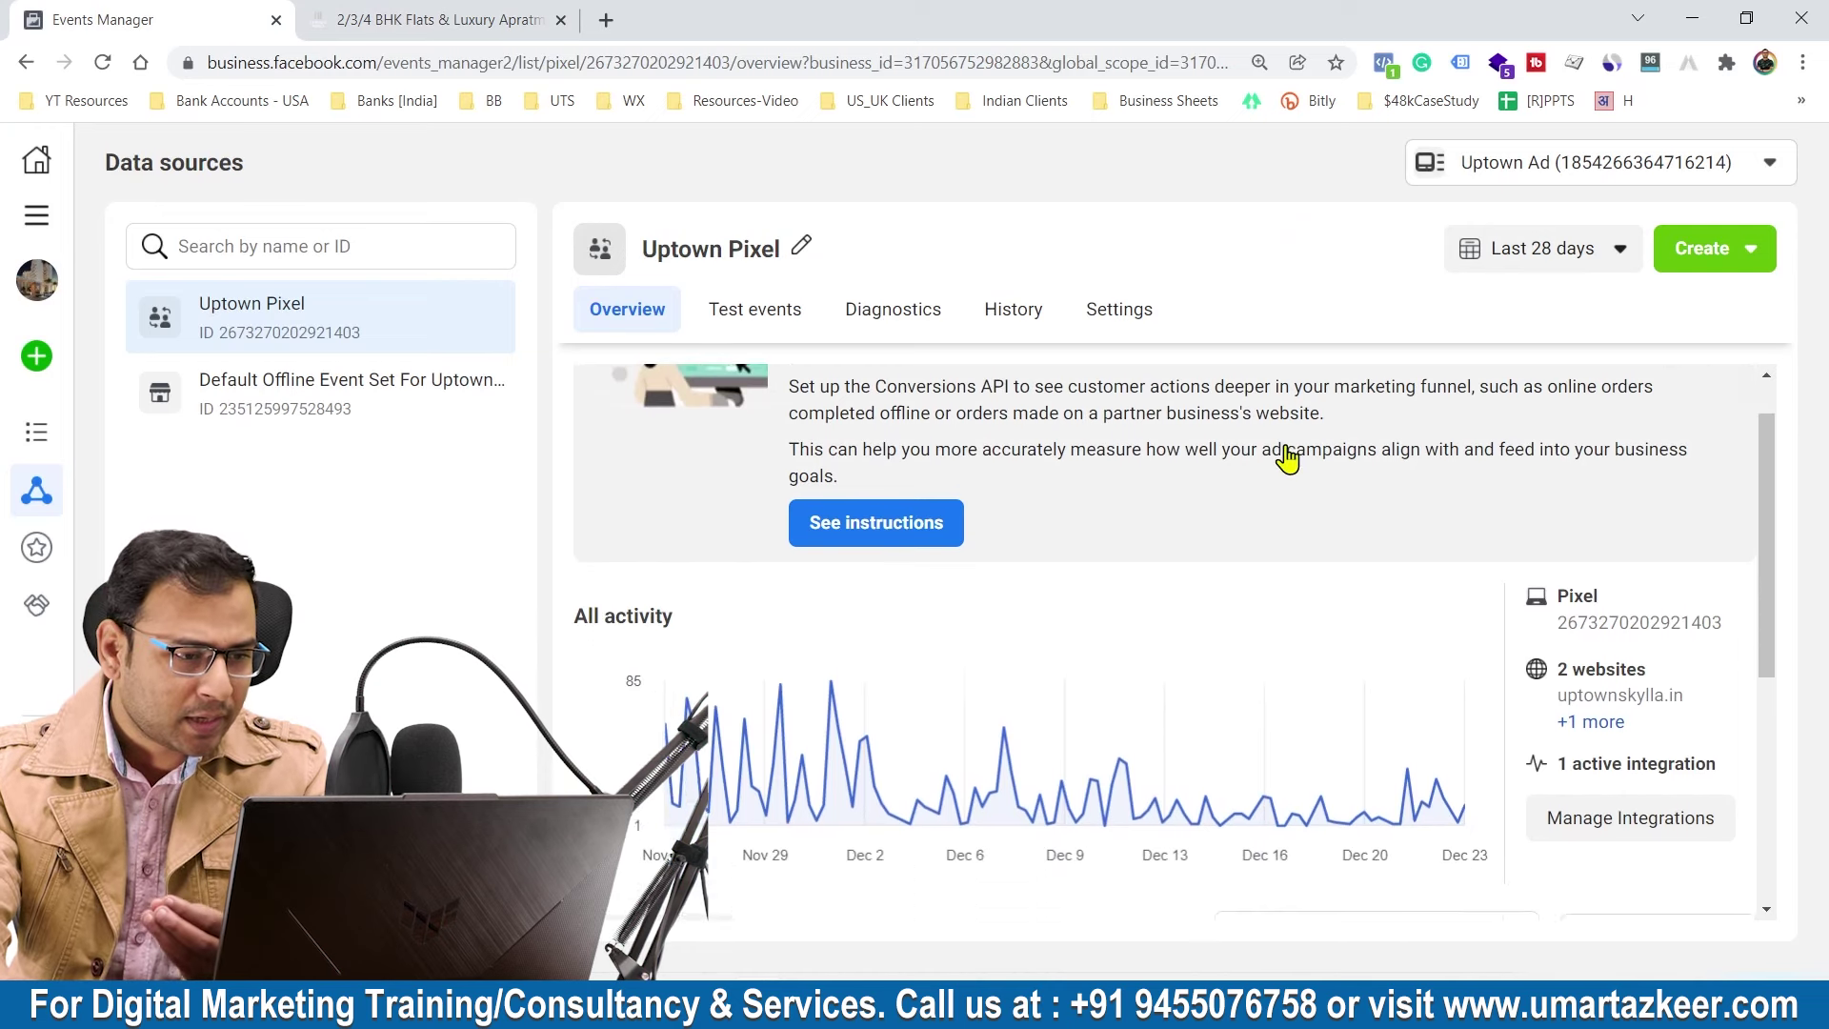
pyautogui.scroll(-2, 1191, 496)
pyautogui.scroll(-2, 1164, 555)
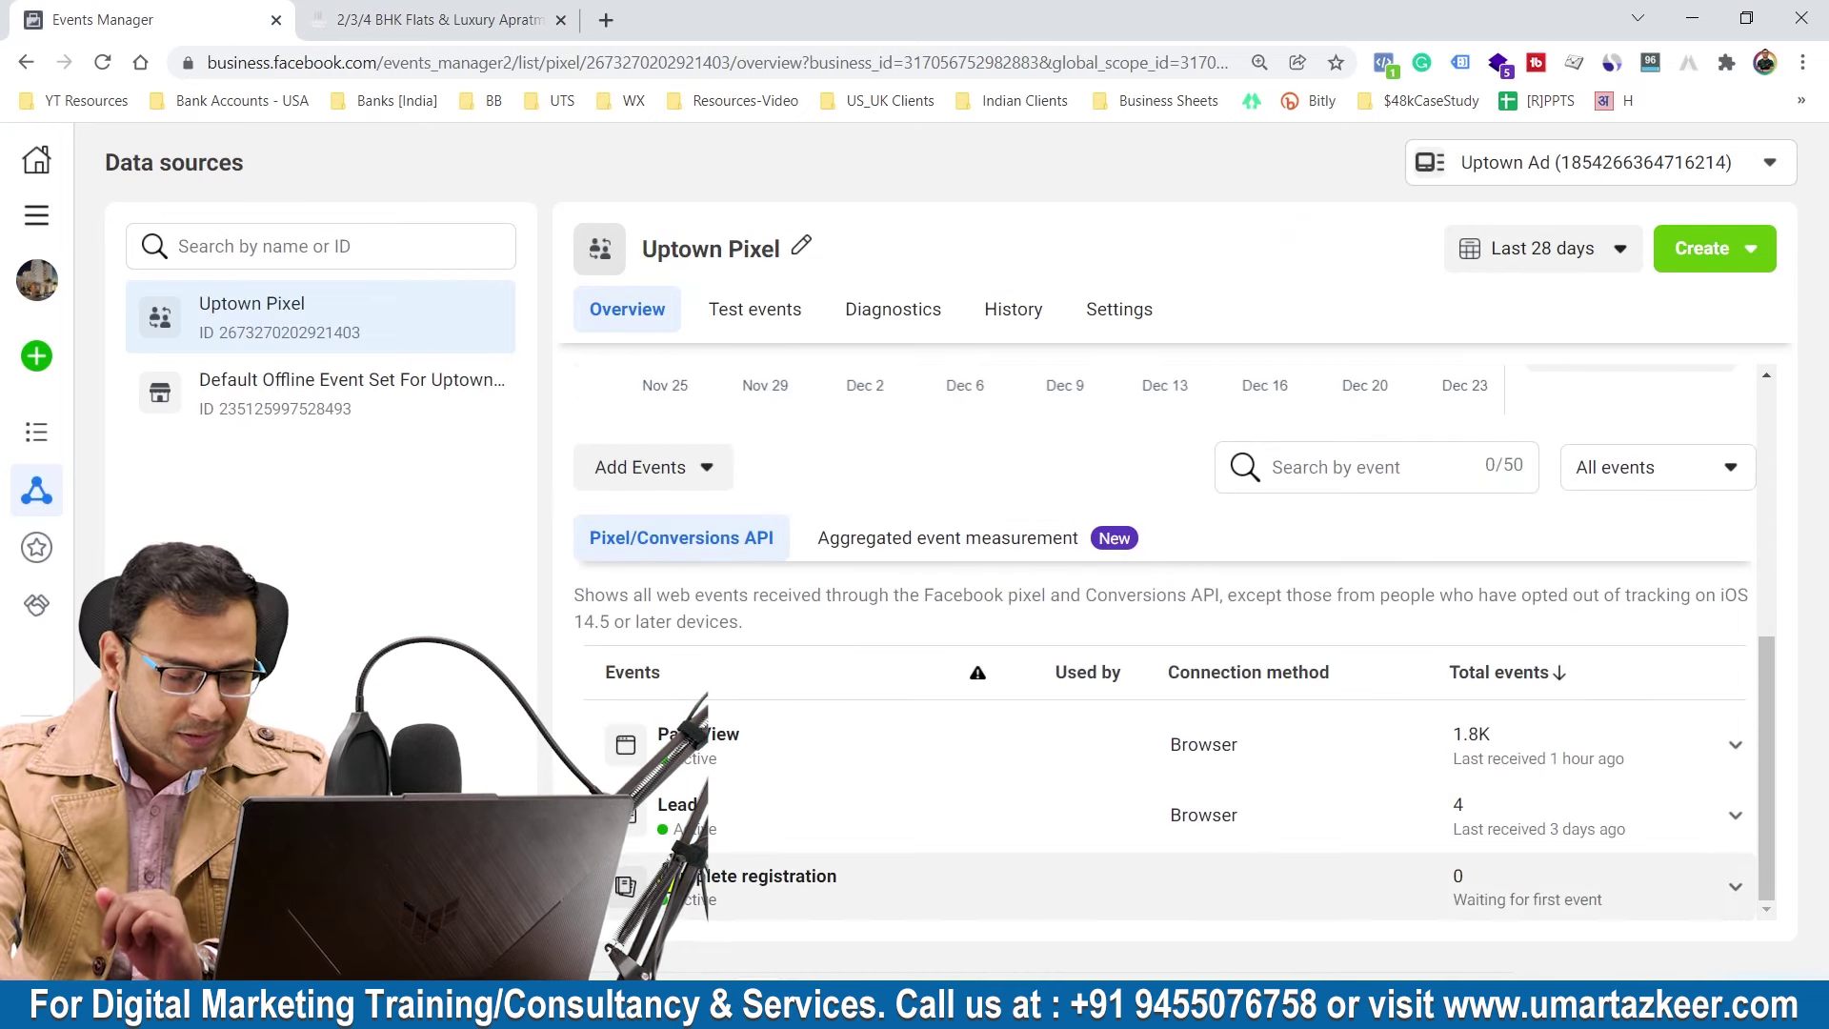
pyautogui.click(1079, 900)
pyautogui.scroll(-2, 1066, 740)
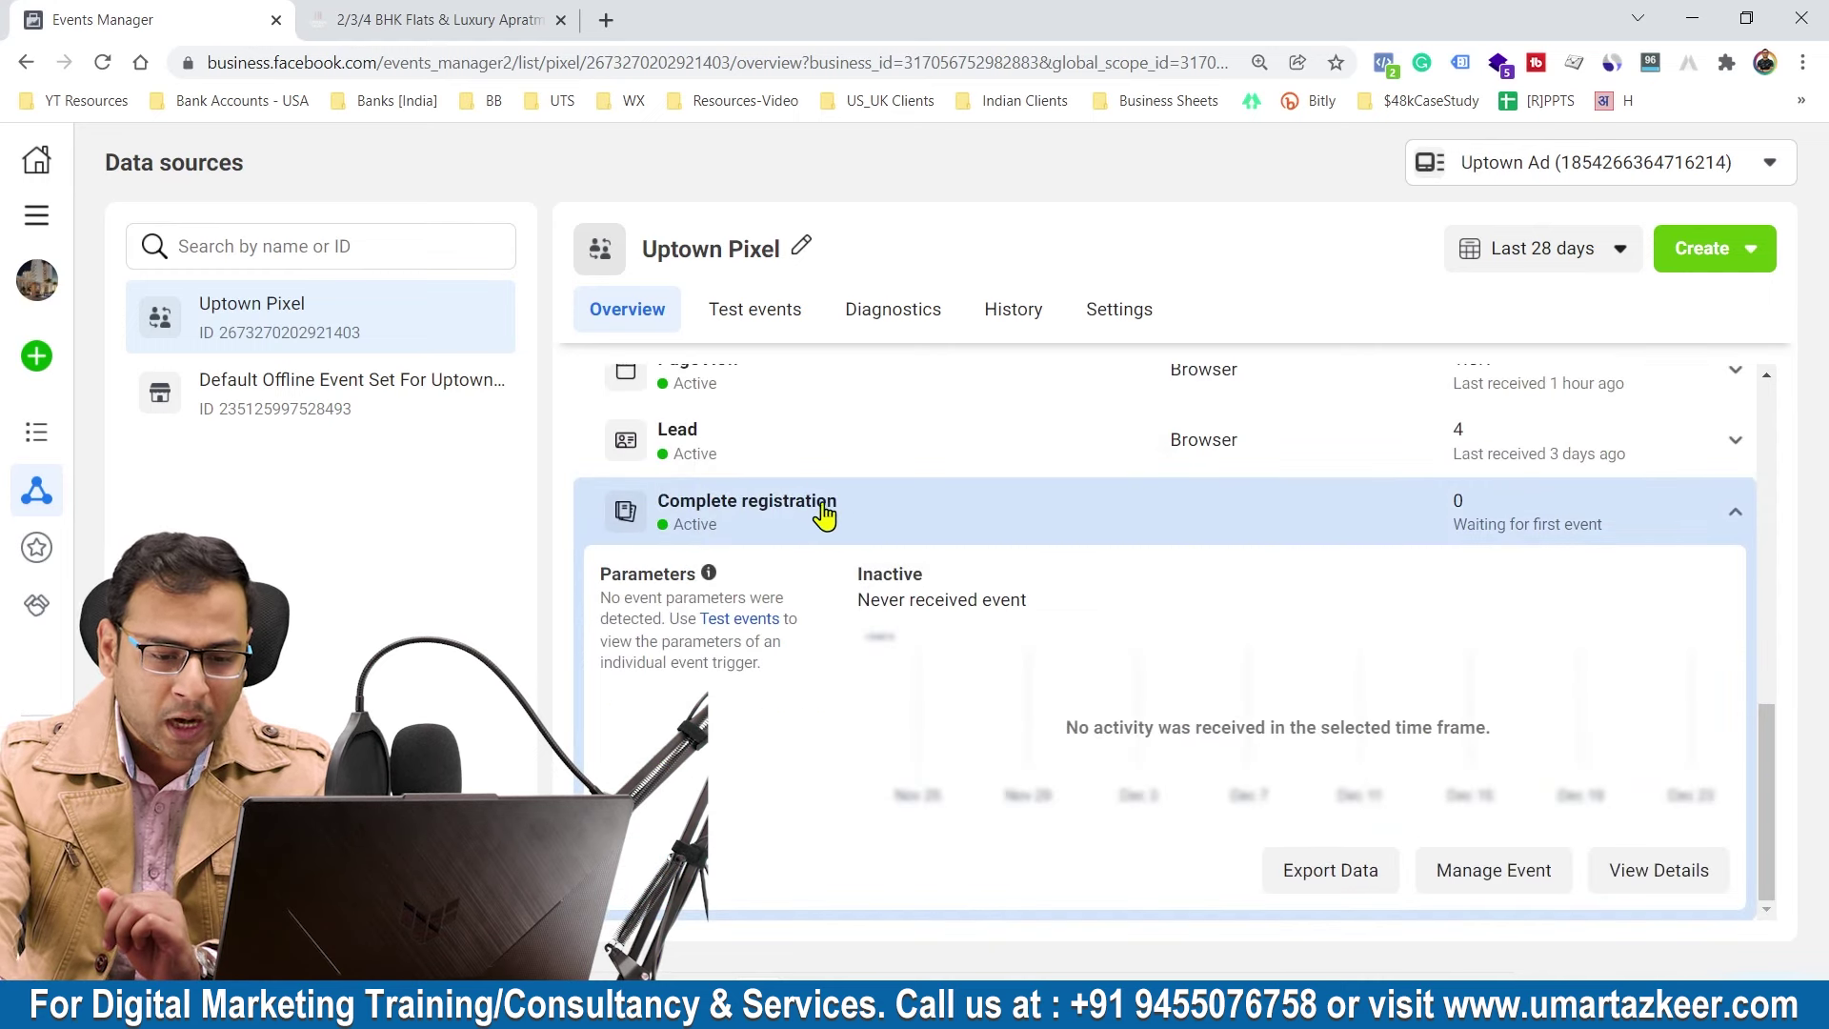
pyautogui.click(1498, 872)
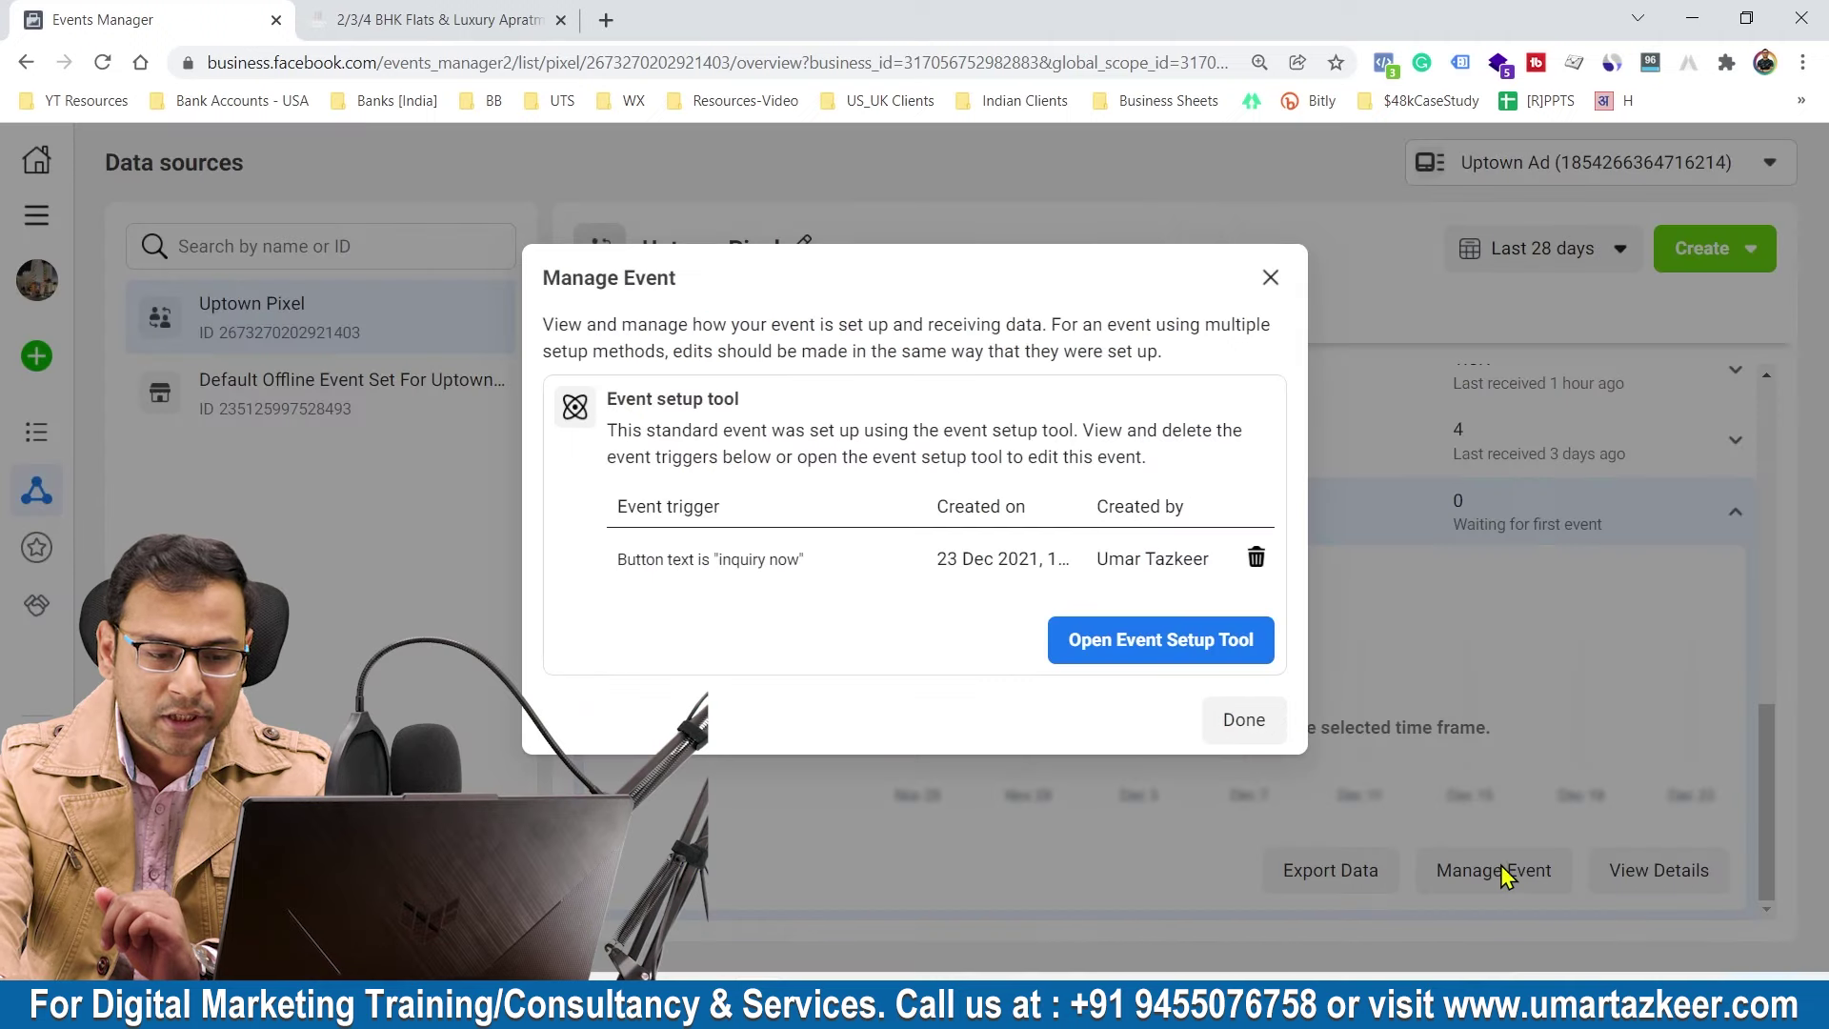
# Step: Examine the event trigger set for the Complete registration event and close its management details
pyautogui.moveTo(621, 506); pyautogui.dragTo(747, 520)
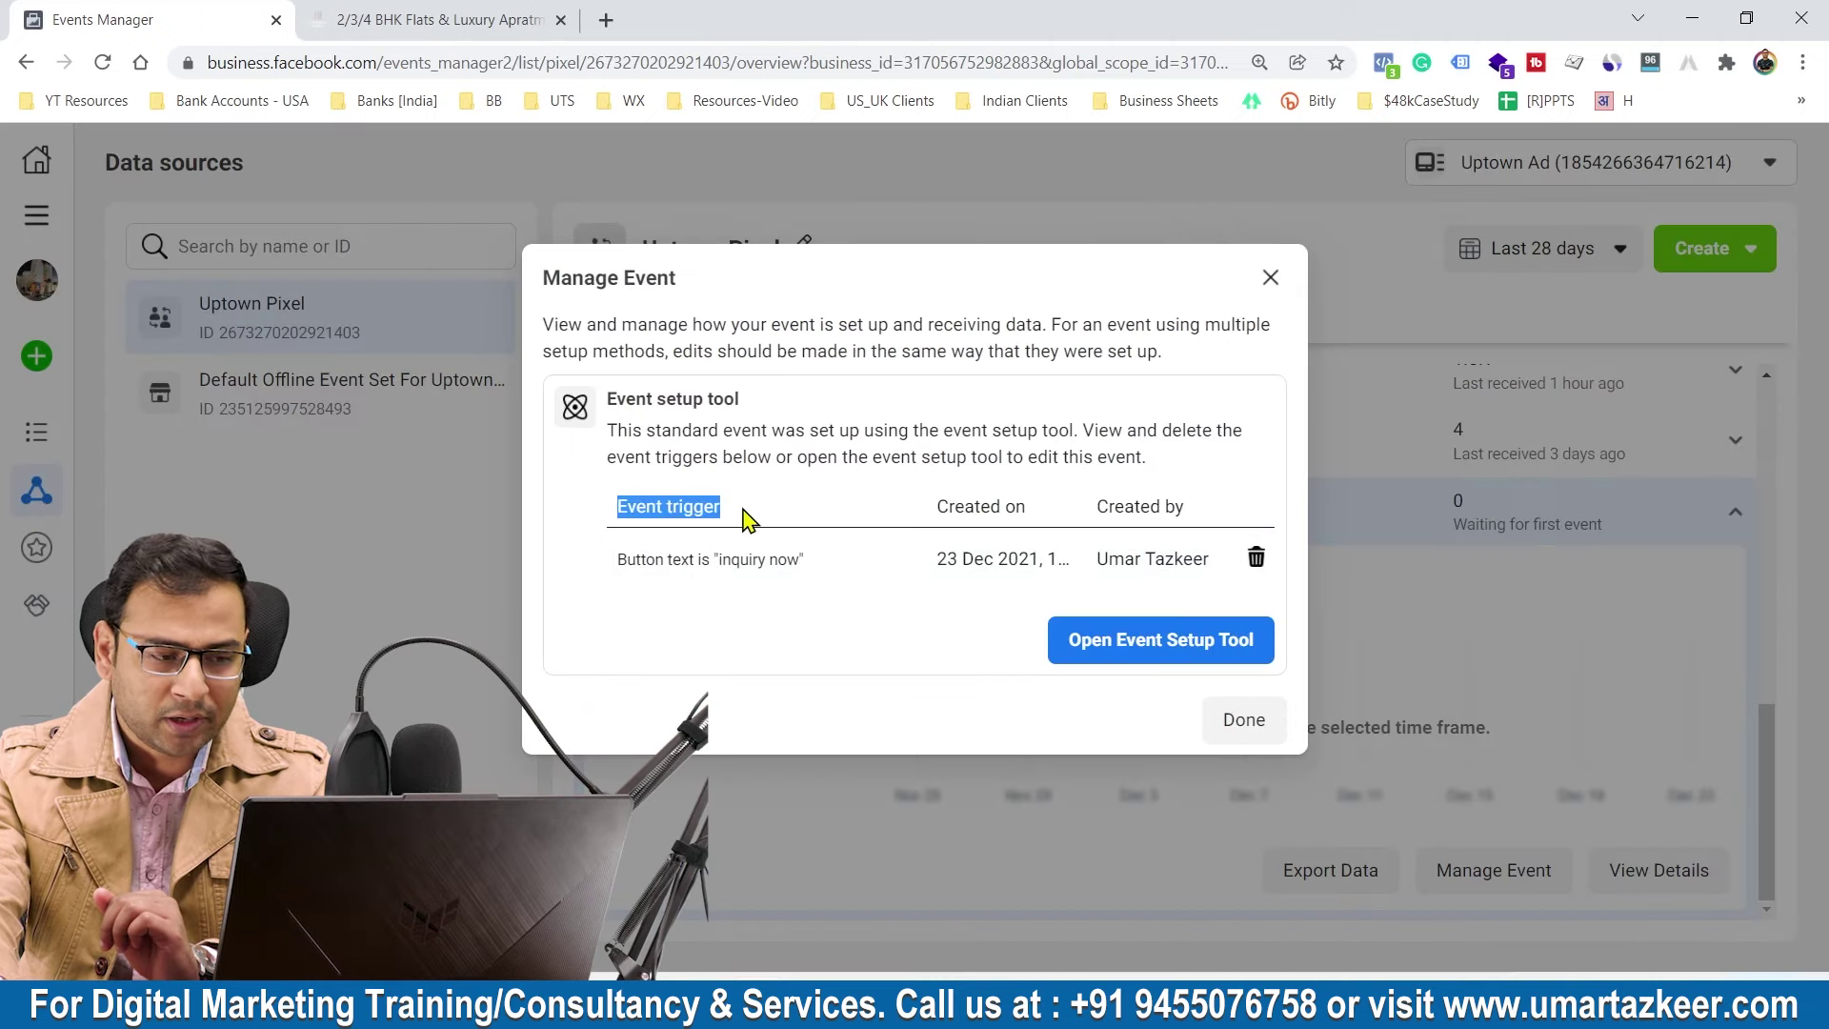
pyautogui.click(838, 520)
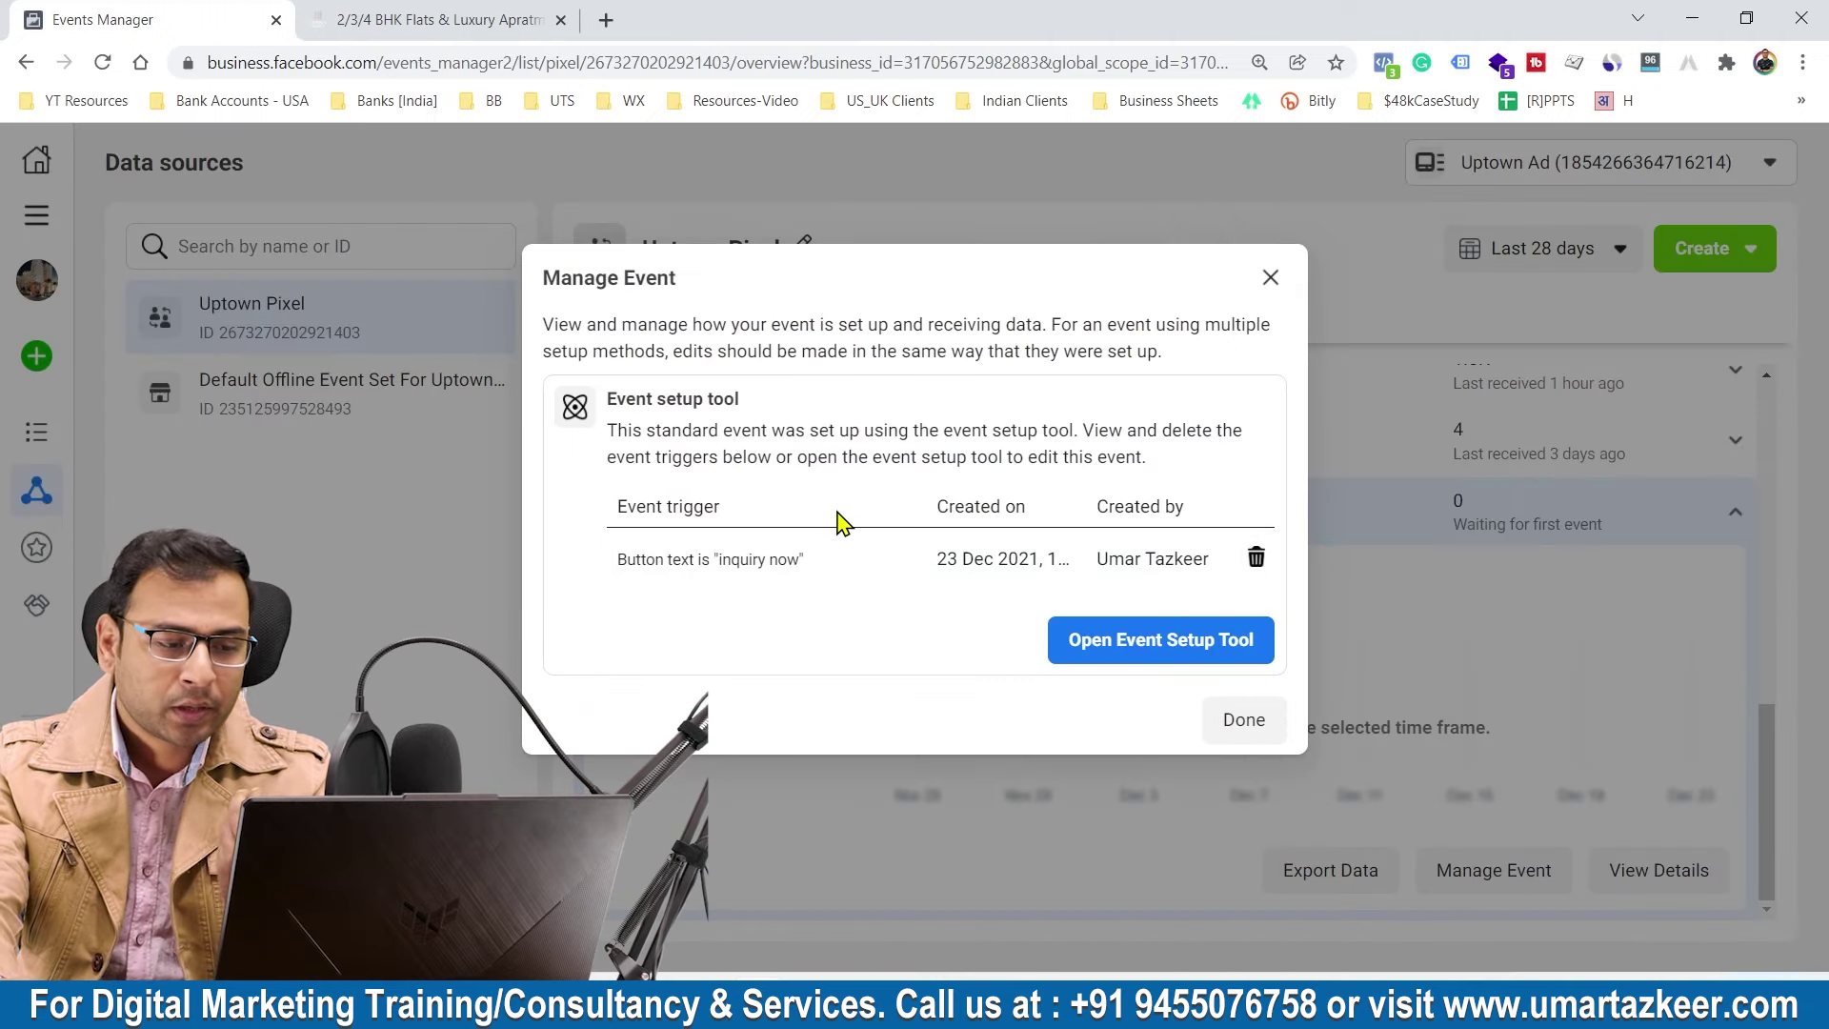
pyautogui.moveTo(717, 559)
pyautogui.mouseDown()
pyautogui.moveTo(807, 583)
pyautogui.moveTo(710, 557)
pyautogui.moveTo(732, 557)
pyautogui.mouseUp()
pyautogui.click(805, 575)
pyautogui.click(797, 580)
pyautogui.click(773, 560)
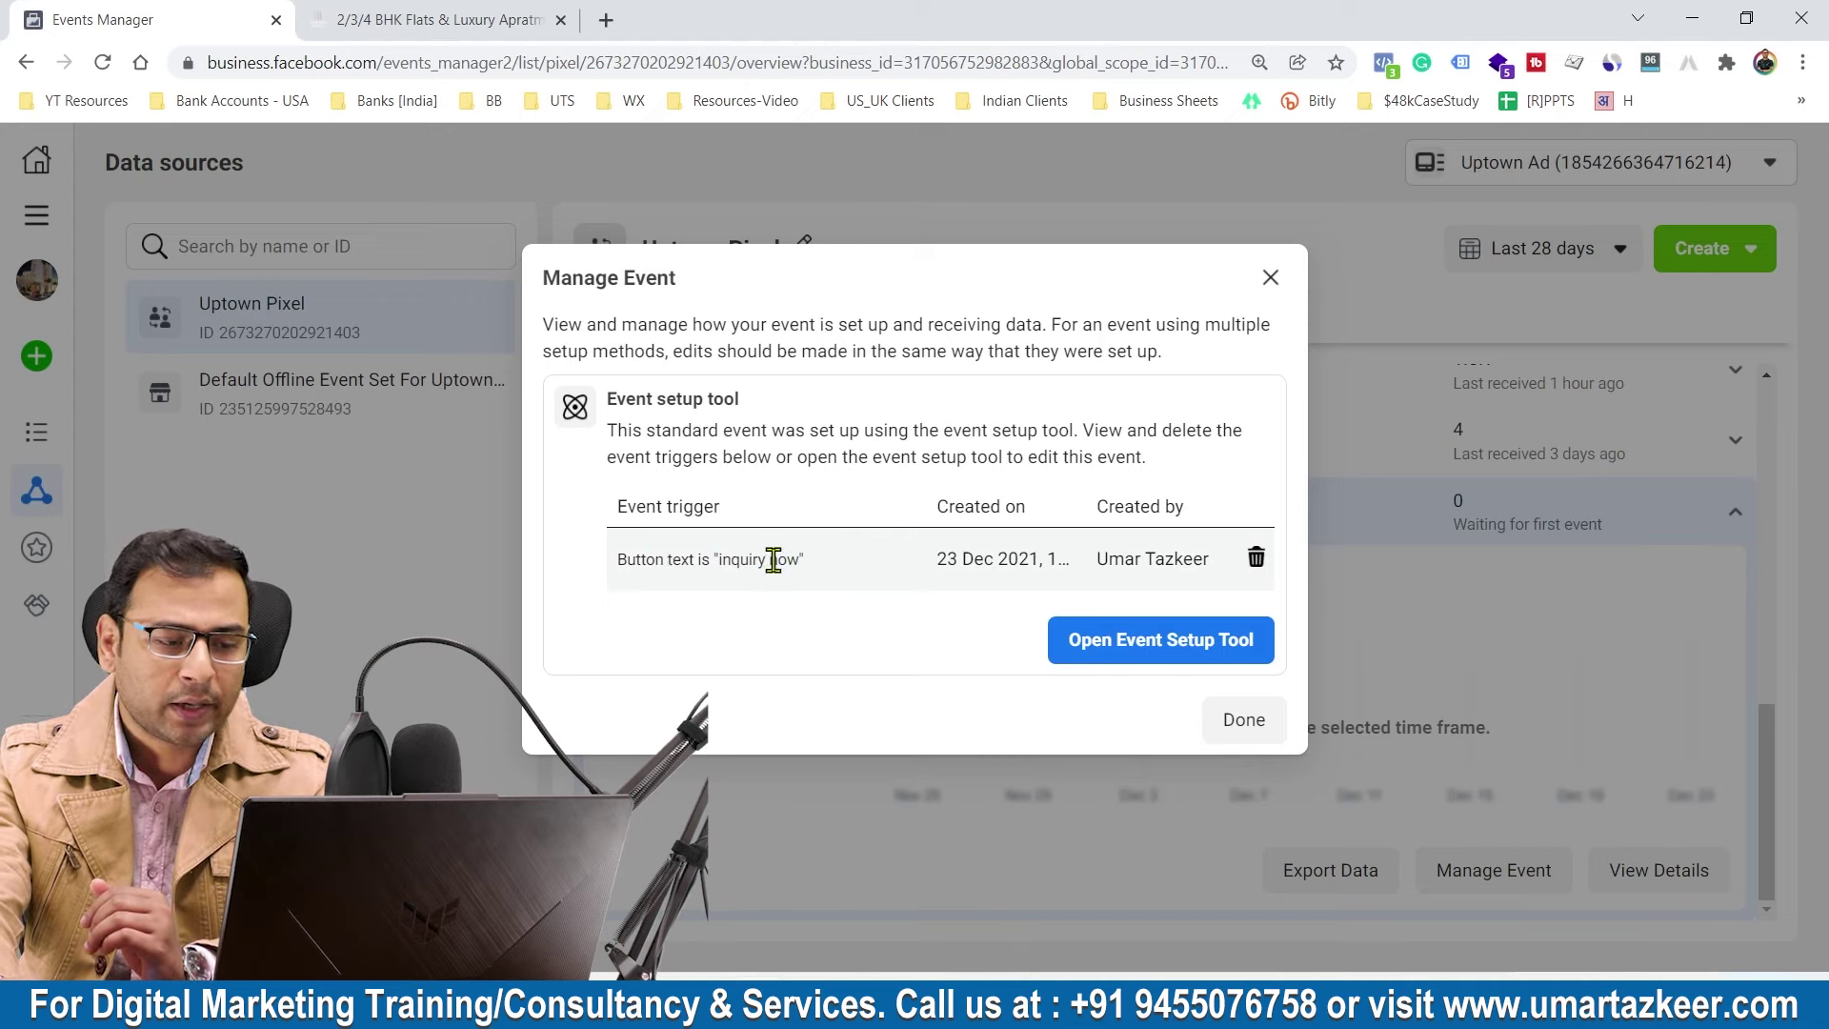
pyautogui.tripleClick(774, 559)
pyautogui.click(835, 614)
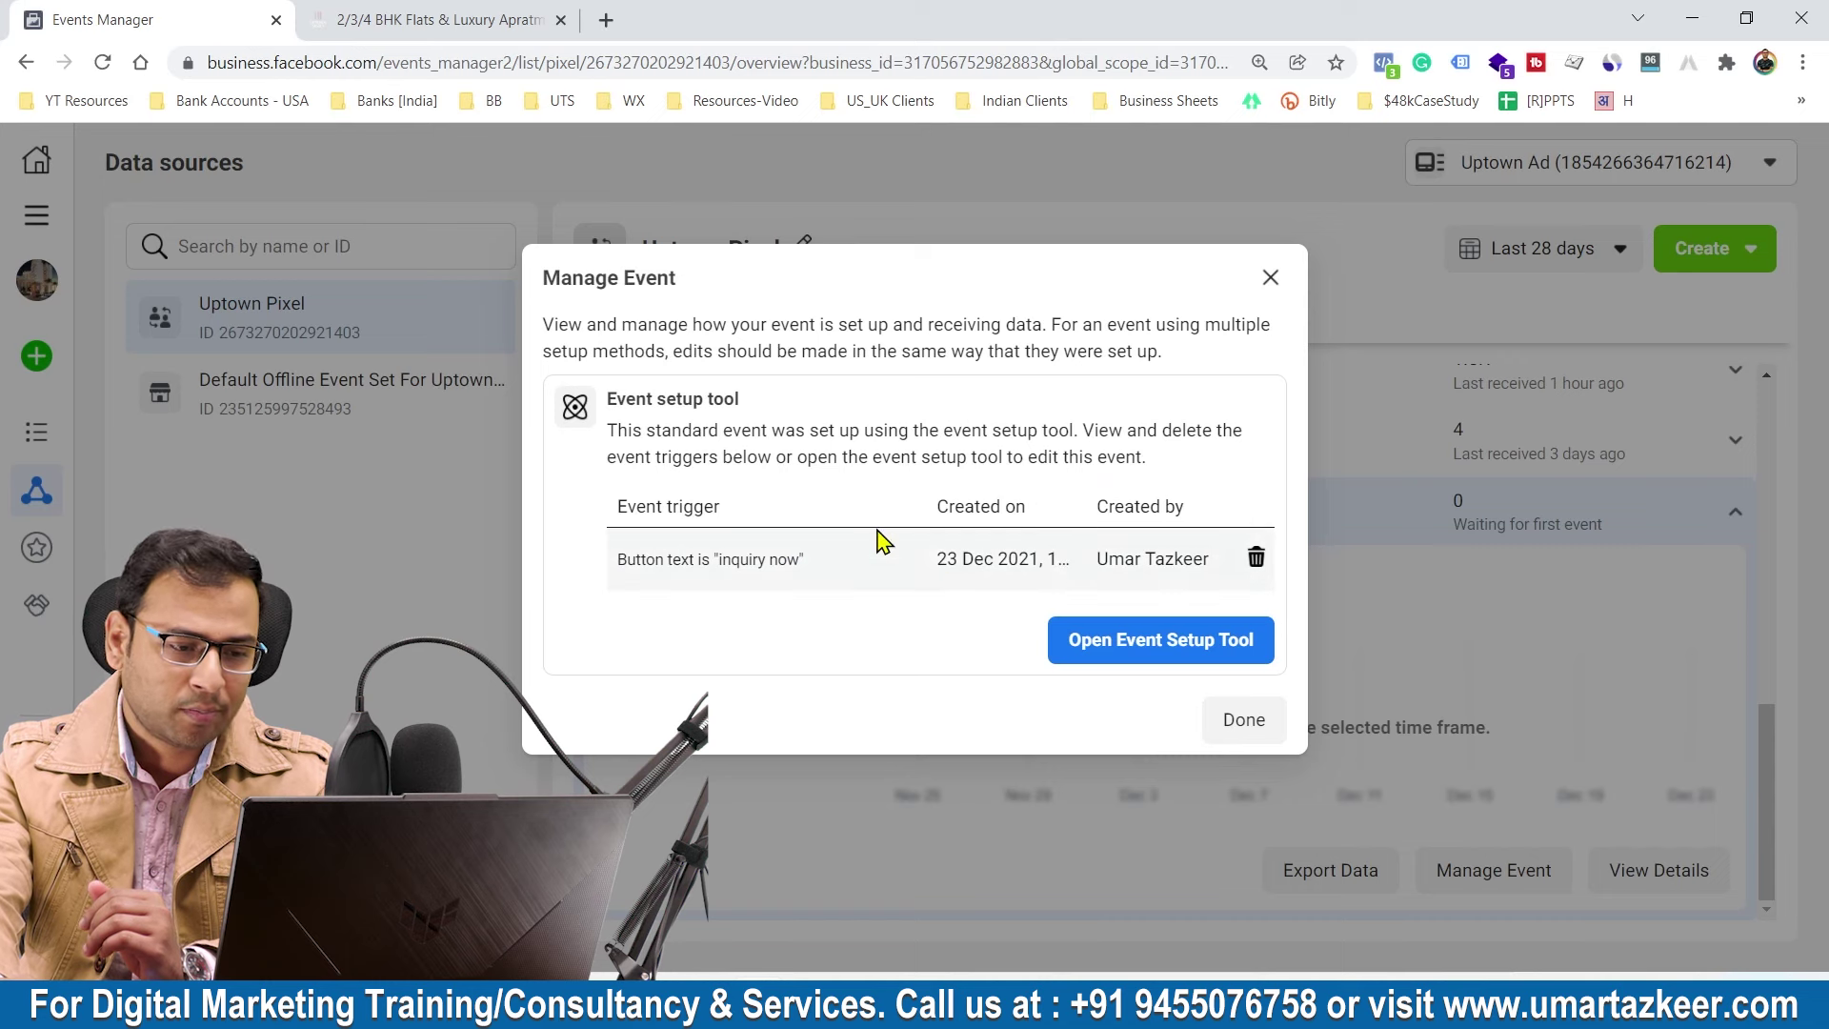
pyautogui.click(1539, 450)
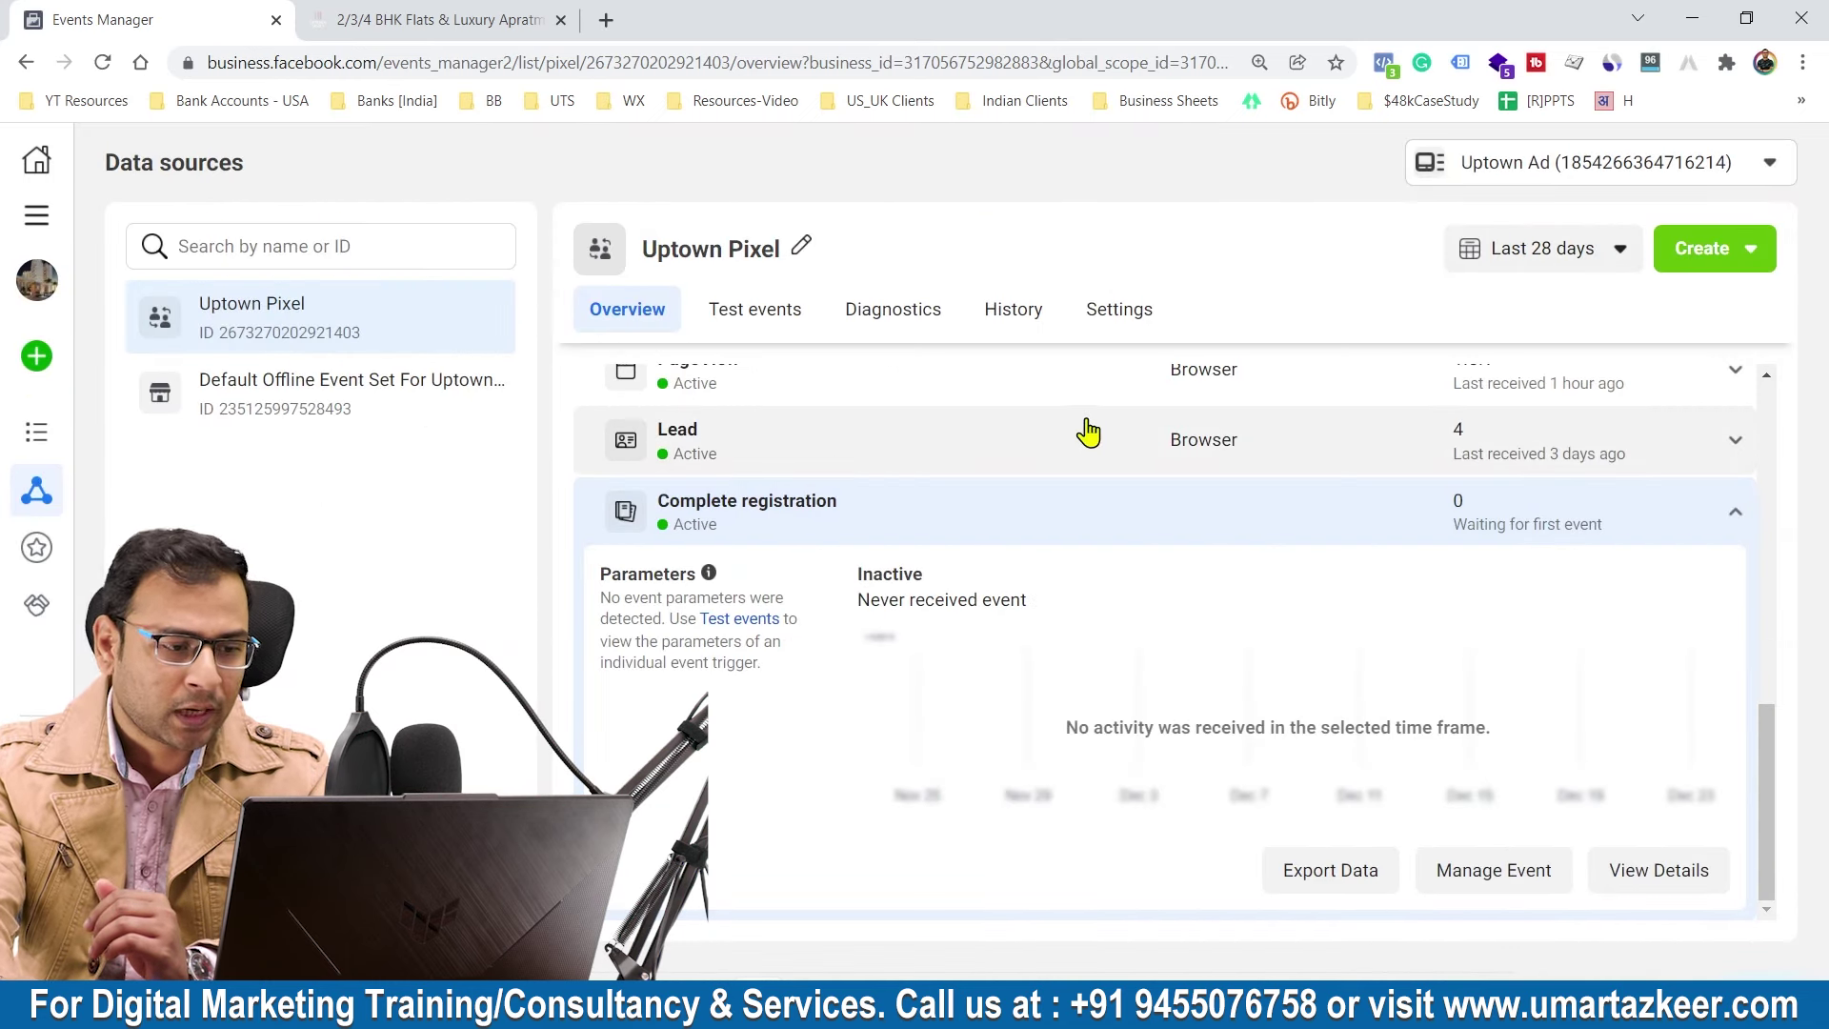